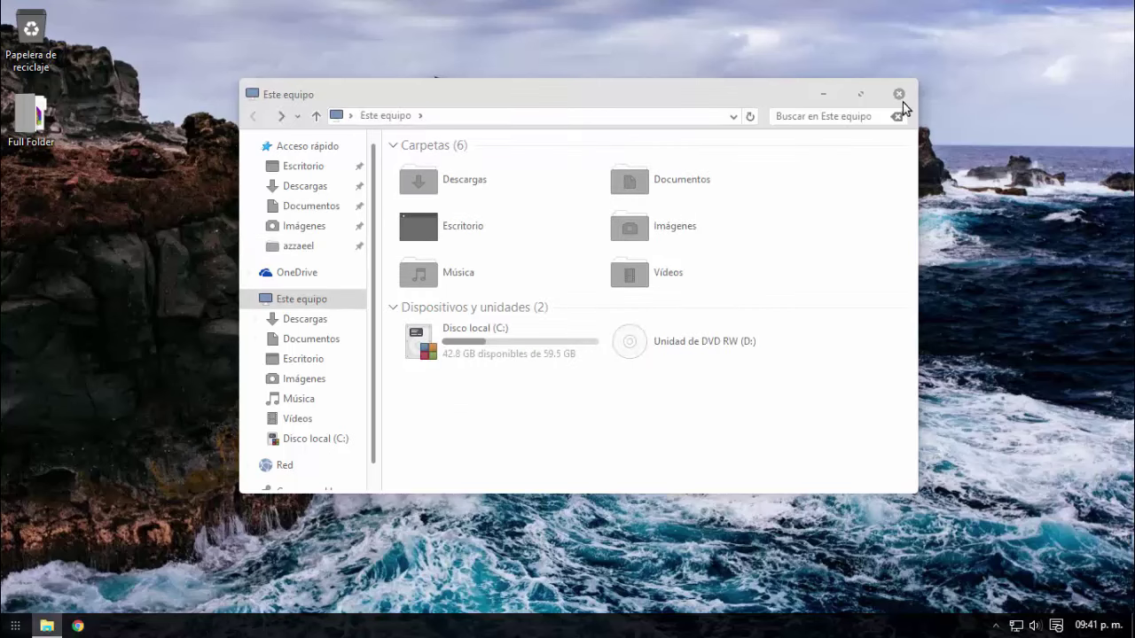
Close the Este equipo window, open the Control Panel, and view its Sistema y seguridad and Cuentas de usuario categories
{"action": "left_click", "coordinate": [898, 94]}
{"action": "left_click", "coordinate": [15, 626]}
{"action": "type", "text": "panel"}
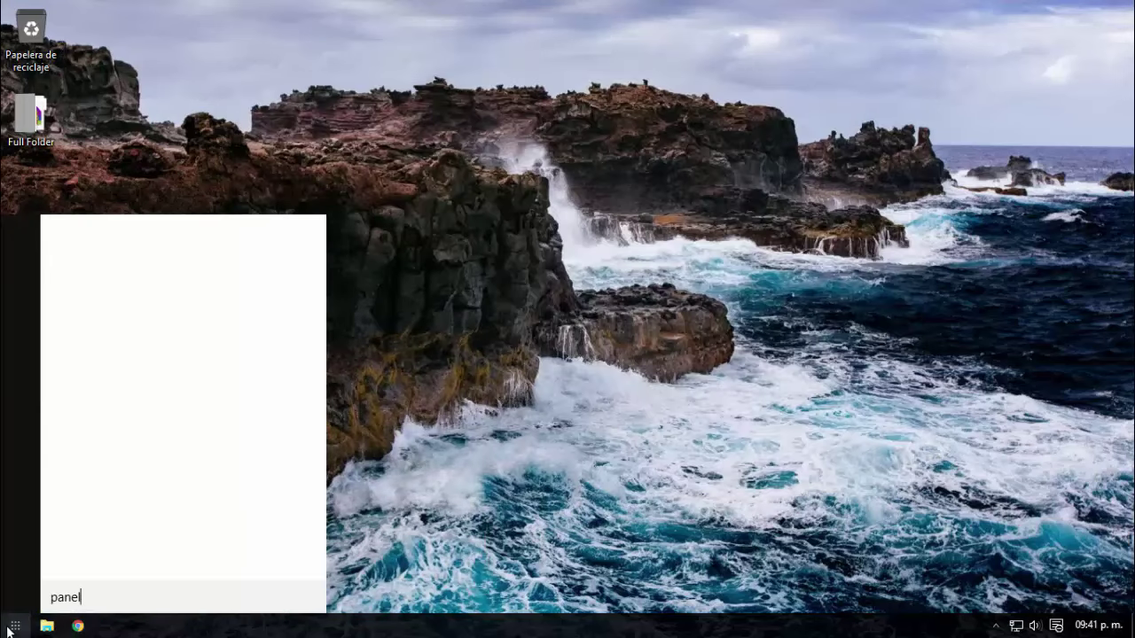
{"action": "left_click", "coordinate": [190, 309]}
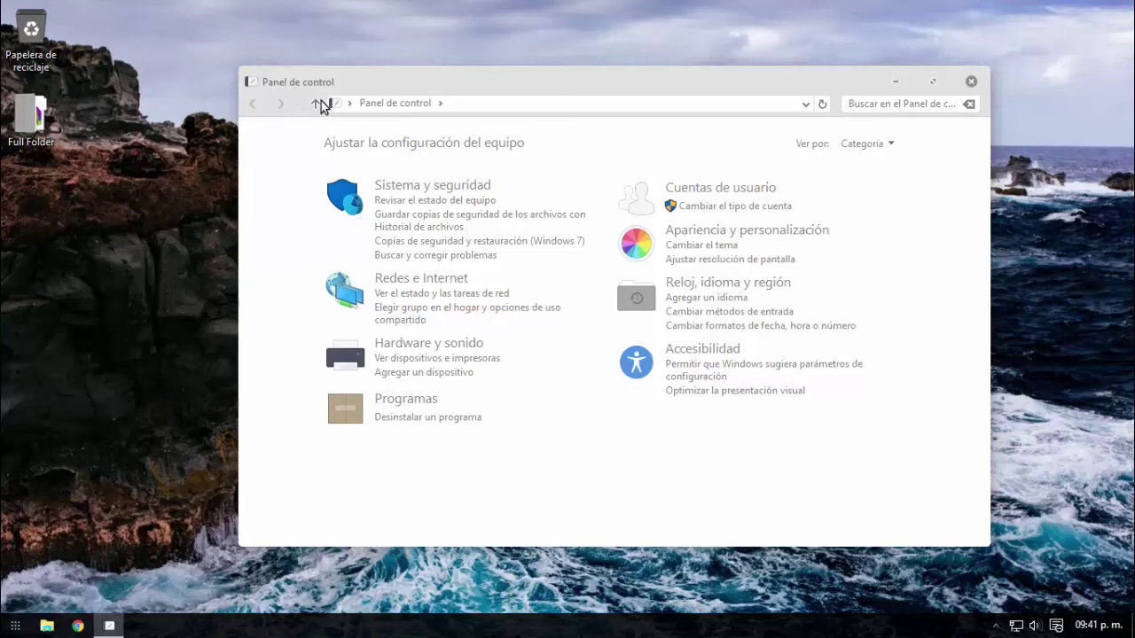
{"action": "left_click", "coordinate": [378, 185]}
{"action": "left_click", "coordinate": [253, 104]}
{"action": "left_click", "coordinate": [720, 187]}
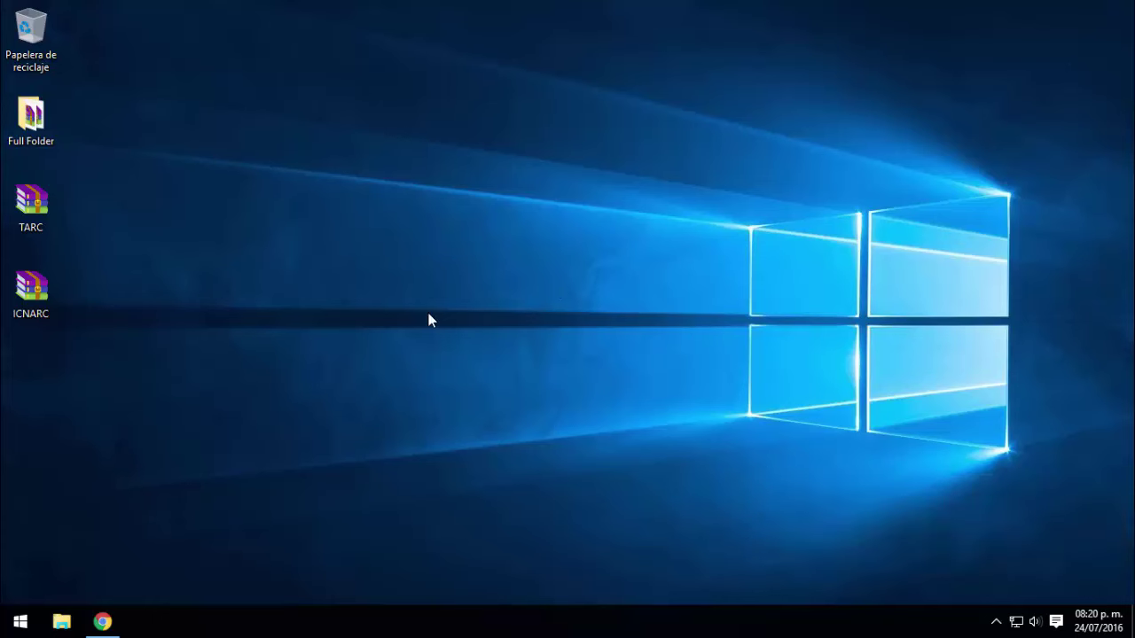
Check the TARC.zip download page in Chrome and return to the desktop
{"action": "left_click", "coordinate": [103, 621]}
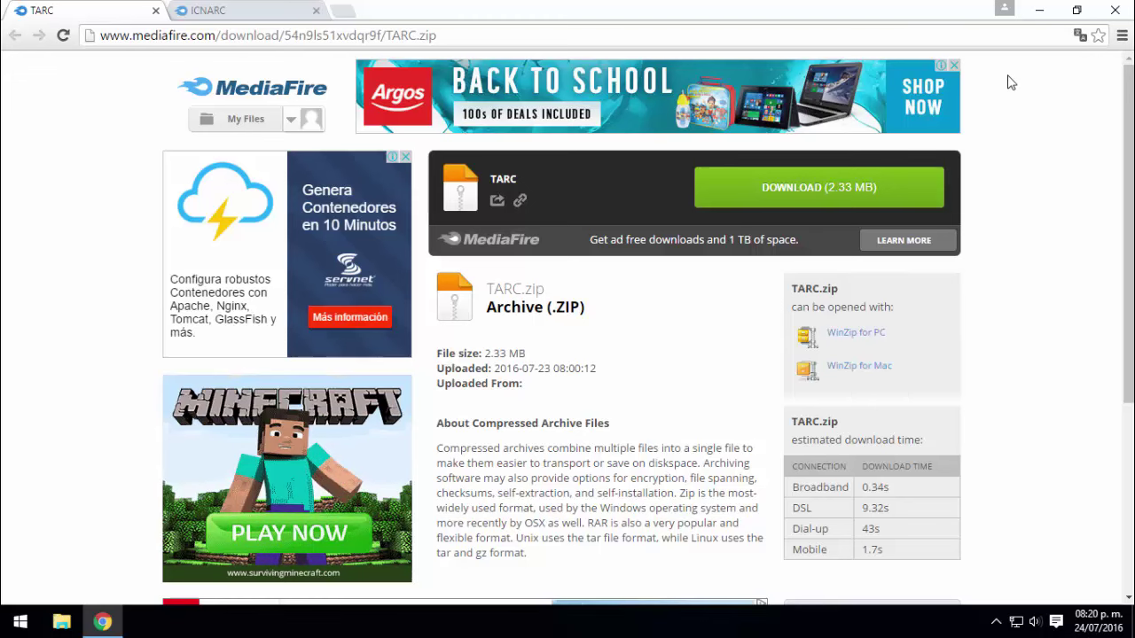
{"action": "left_click", "coordinate": [1040, 10]}
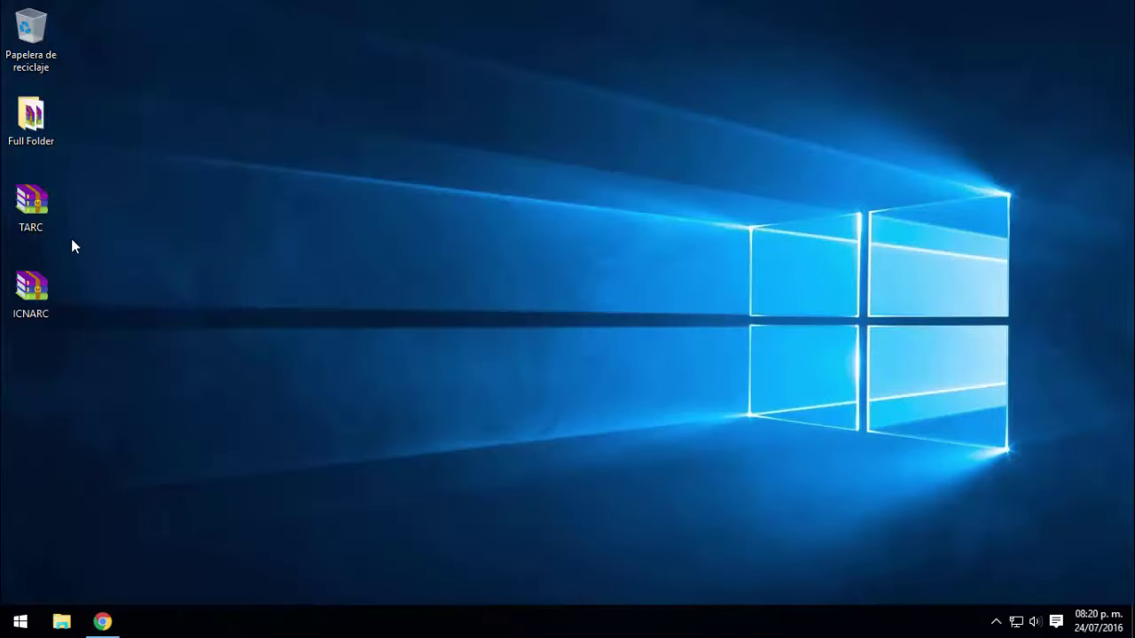
Move the TARC archive to the middle of the desktop and extract its contents there
{"action": "left_click_drag", "start_coordinate": [42, 222], "coordinate": [552, 235]}
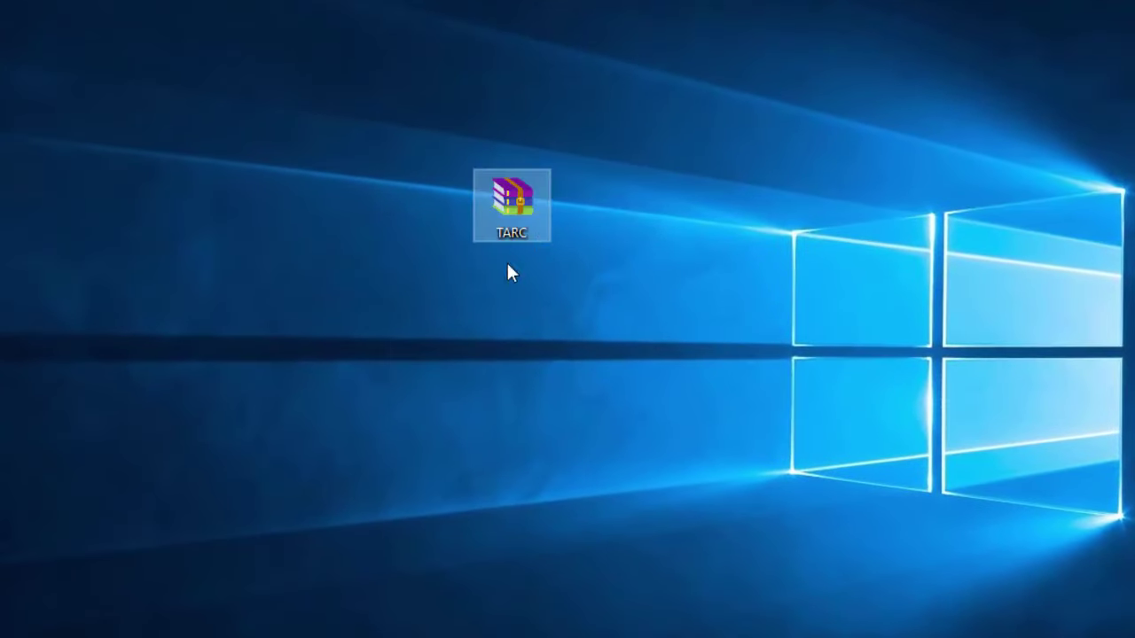
{"action": "double_click", "coordinate": [518, 208]}
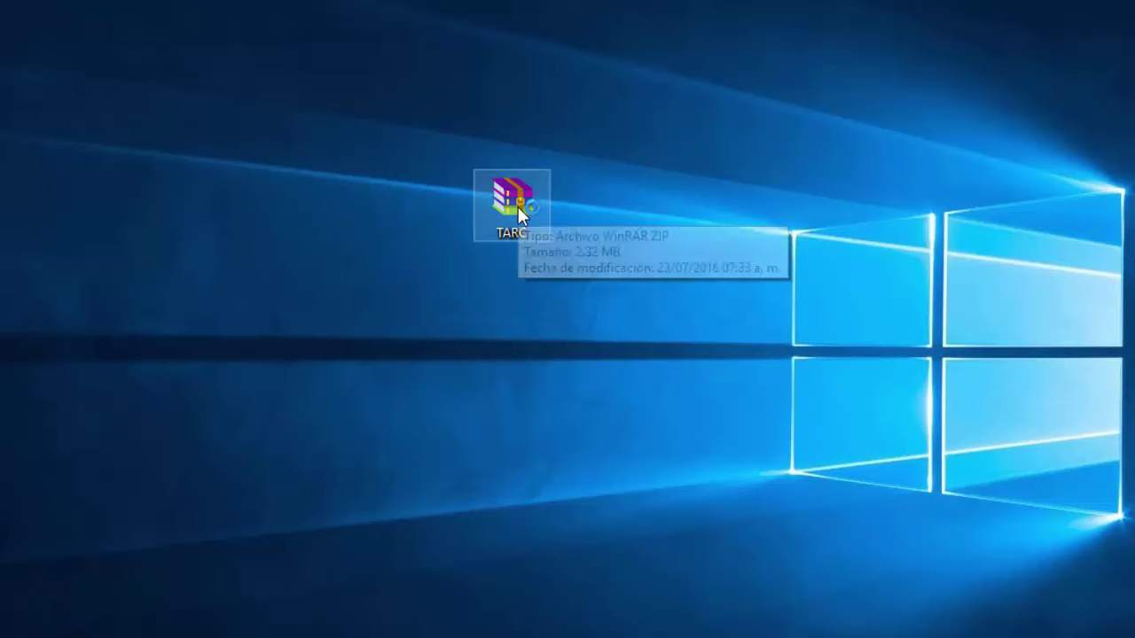
{"action": "right_click", "coordinate": [518, 209]}
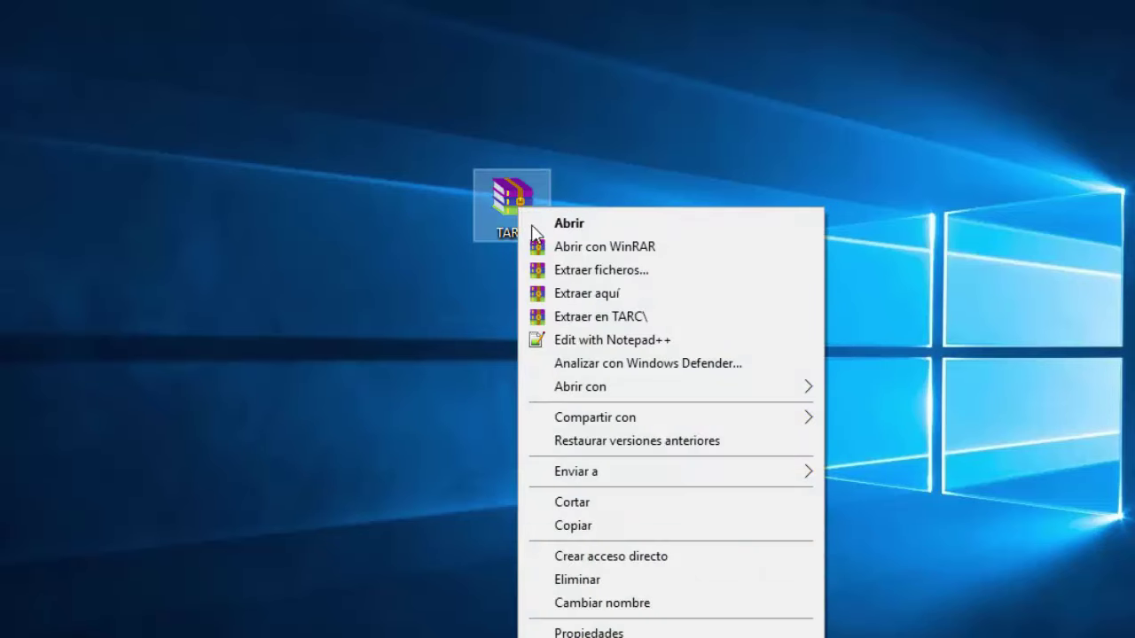
{"action": "left_click", "coordinate": [558, 291]}
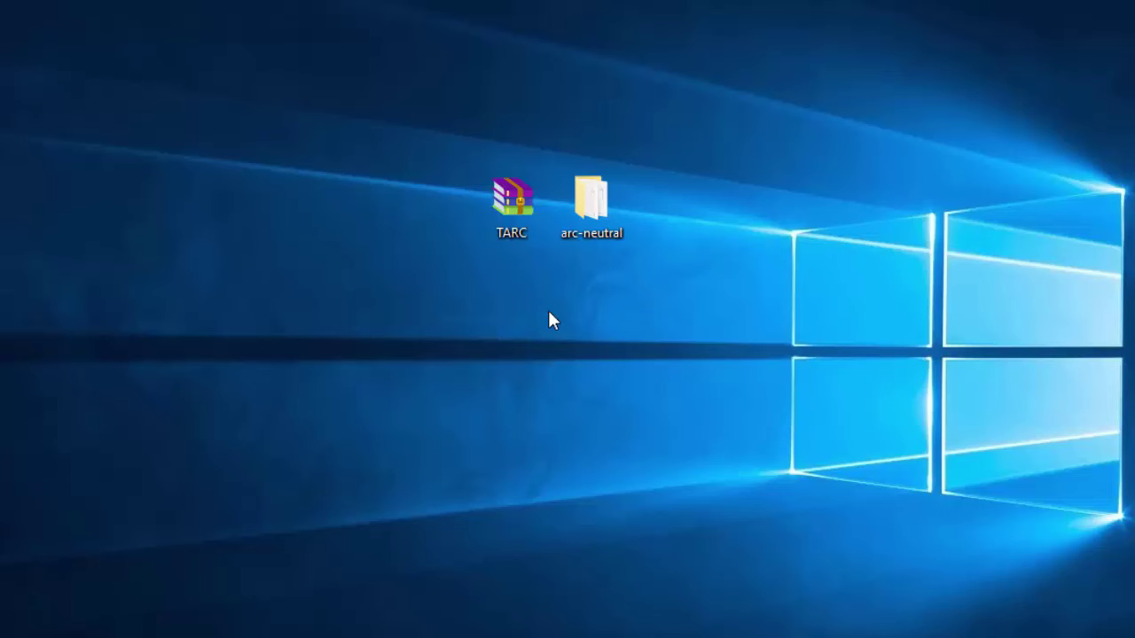
Run "resources" to open the Windows Resources folder and go into its Themes\aero subfolder
{"action": "key", "text": "super+r"}
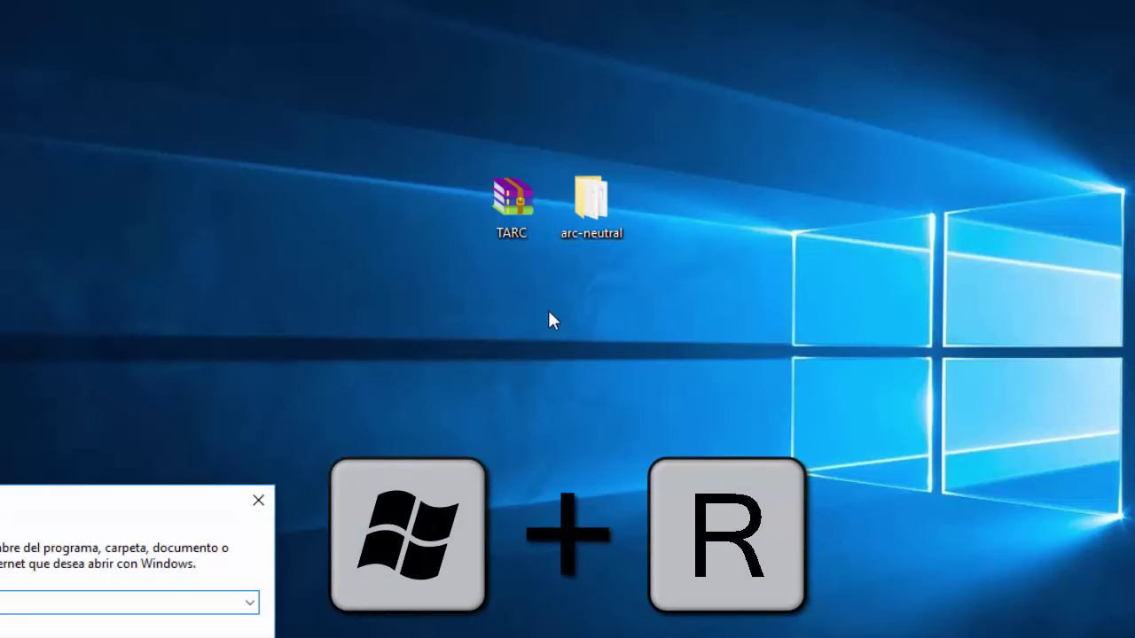
{"action": "left_click_drag", "start_coordinate": [36, 502], "coordinate": [375, 334]}
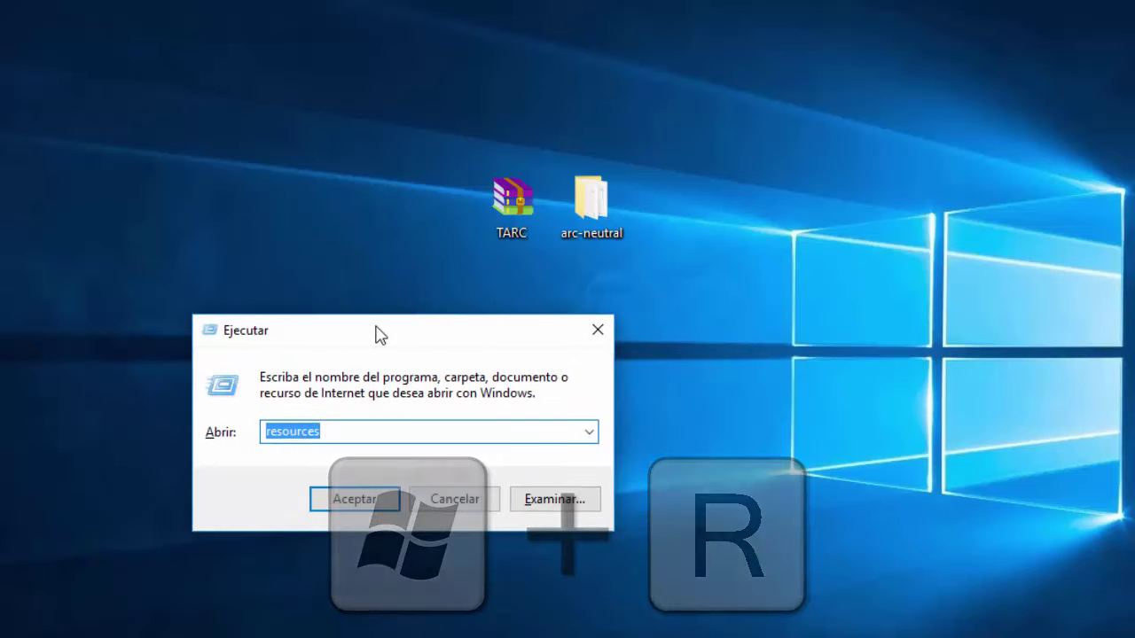
{"action": "left_click", "coordinate": [351, 428]}
{"action": "left_click_drag", "start_coordinate": [368, 427], "coordinate": [201, 427]}
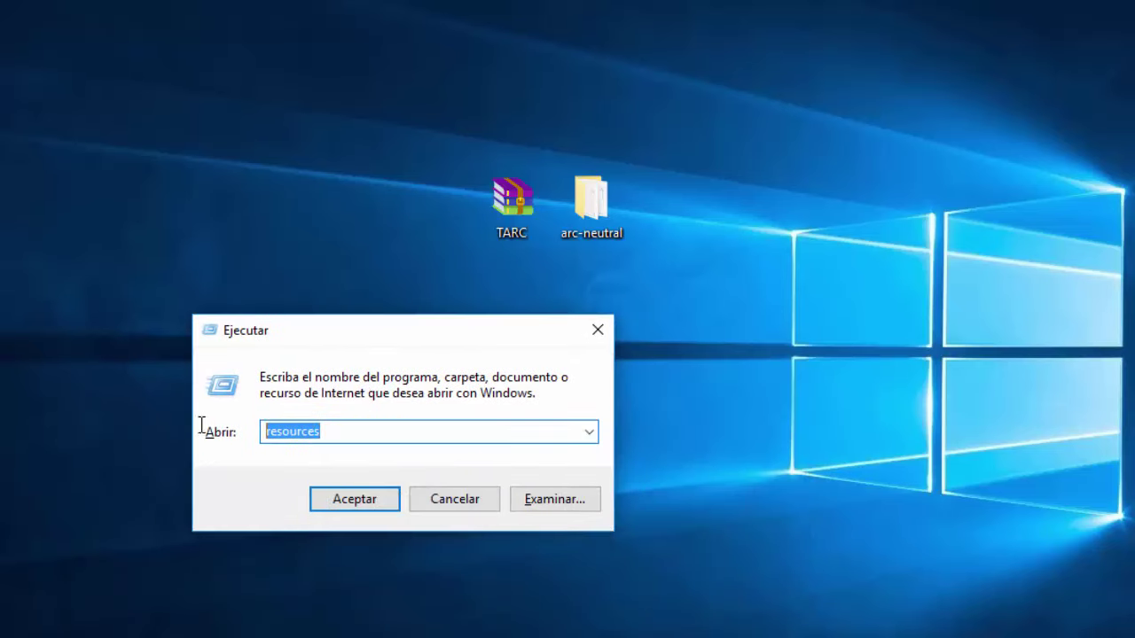
{"action": "type", "text": "R"}
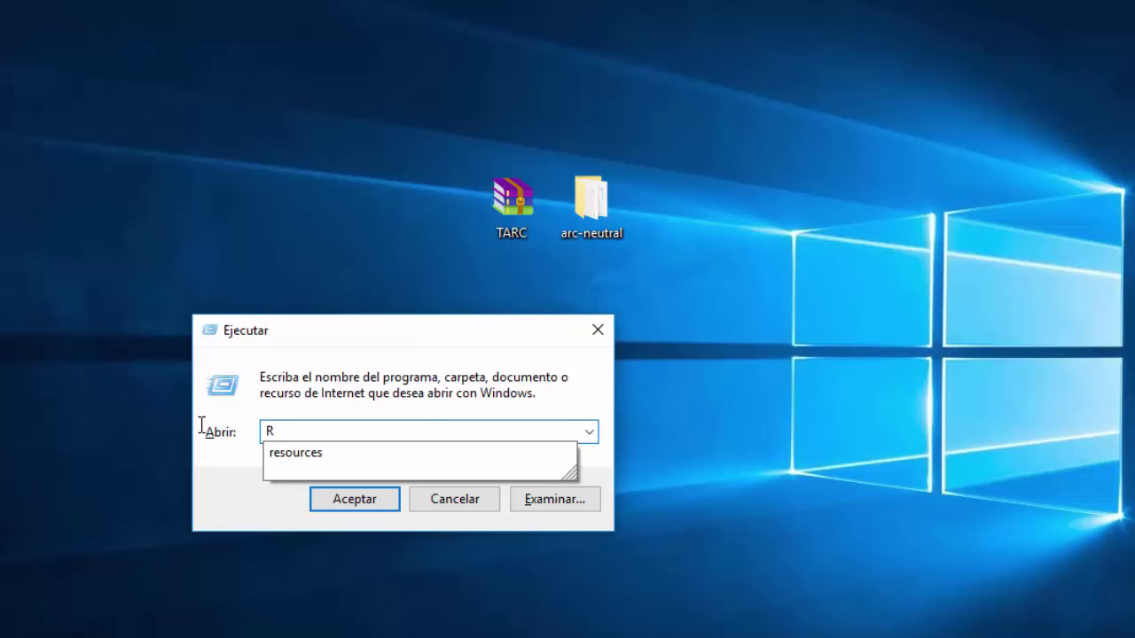
{"action": "key", "text": "Down"}
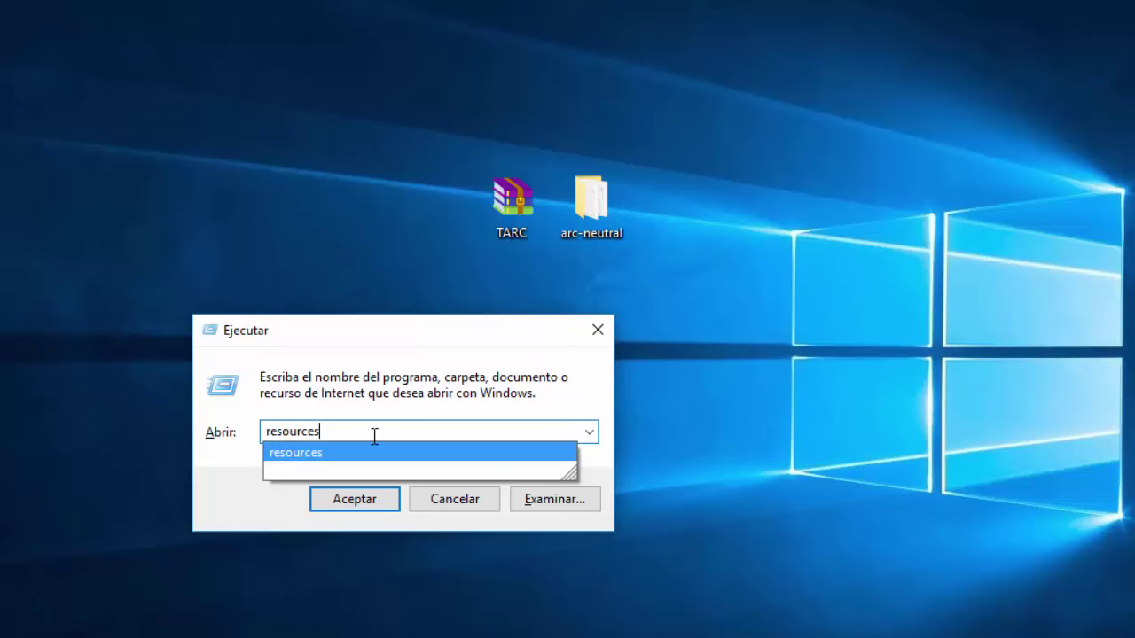
{"action": "left_click", "coordinate": [345, 500]}
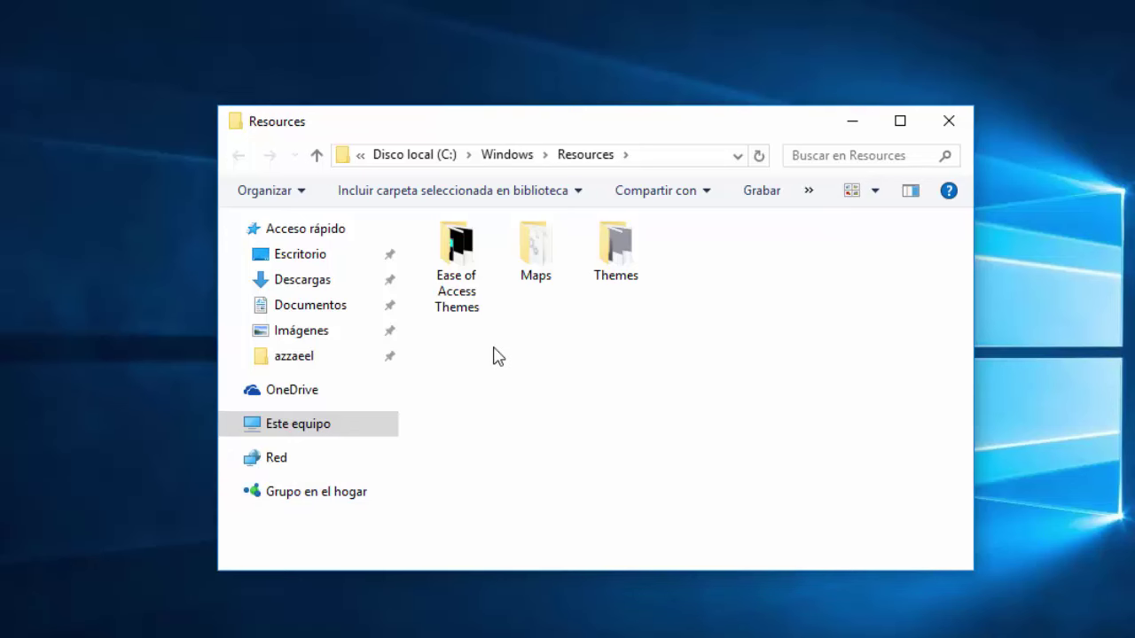
{"action": "double_click", "coordinate": [631, 271]}
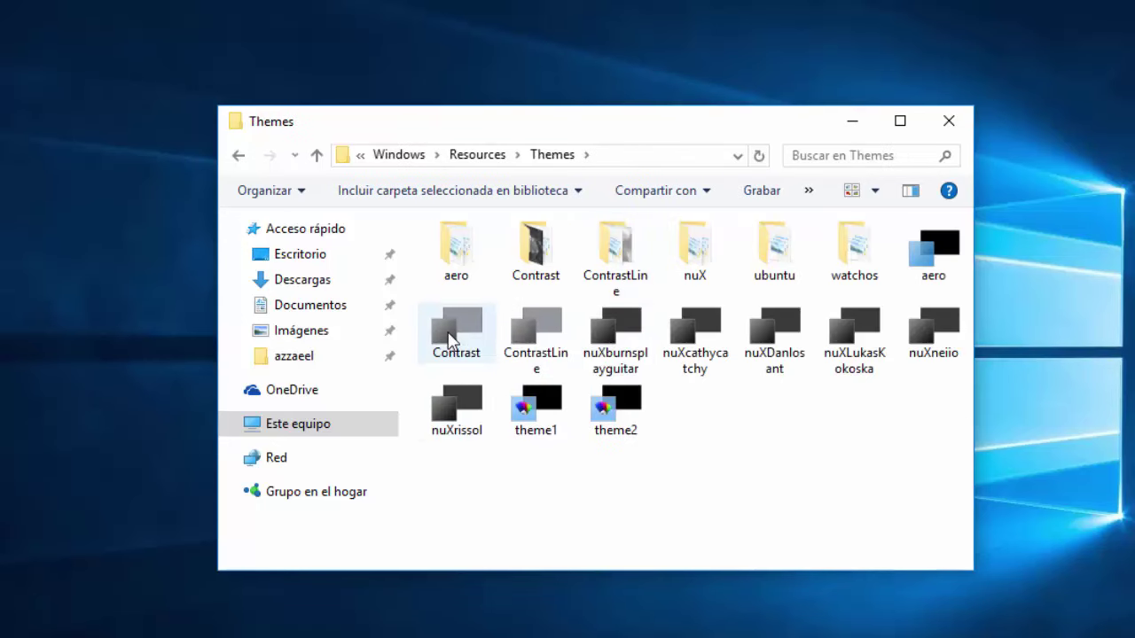
{"action": "double_click", "coordinate": [454, 250]}
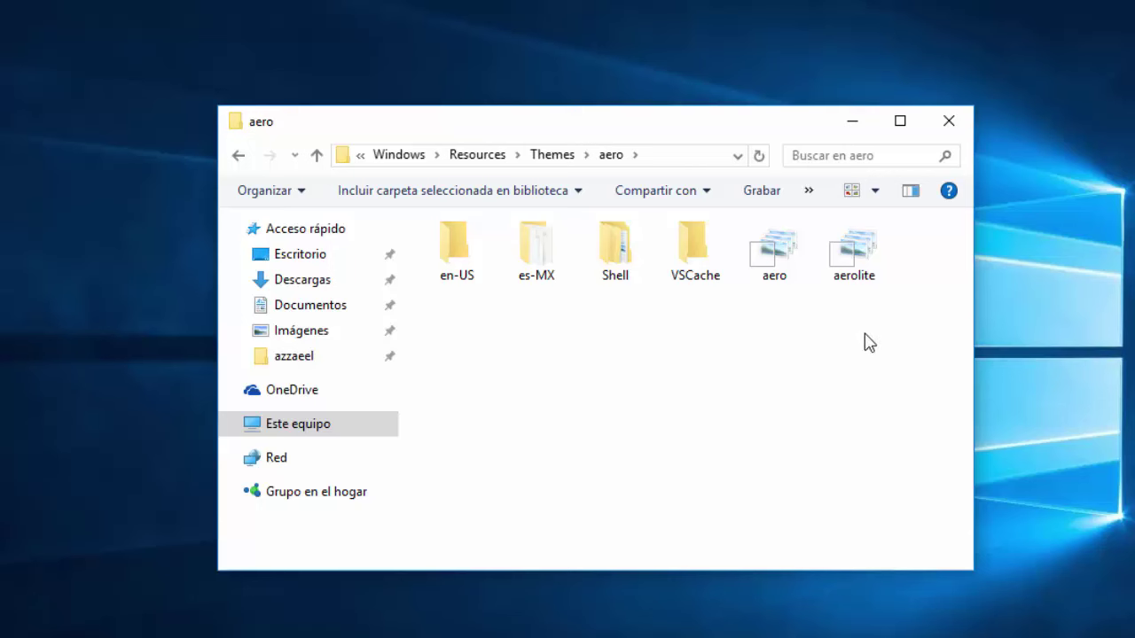
Open the advanced security settings from the properties of the aerolite visual style file
{"action": "left_click", "coordinate": [856, 280]}
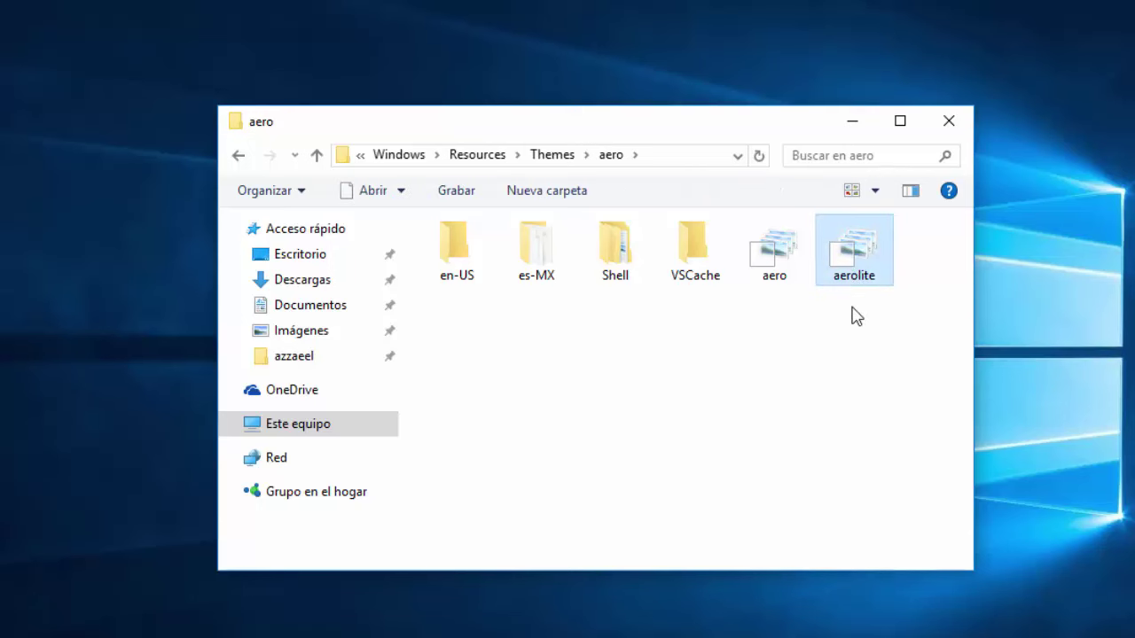
{"action": "mouse_move", "coordinate": [852, 264]}
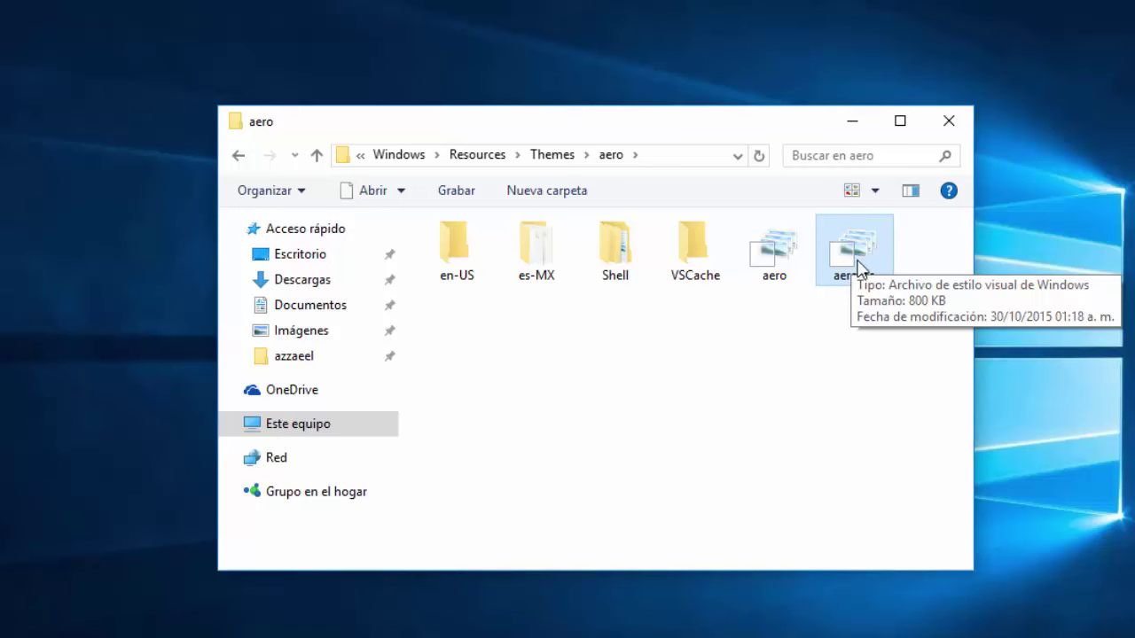
{"action": "right_click", "coordinate": [856, 262]}
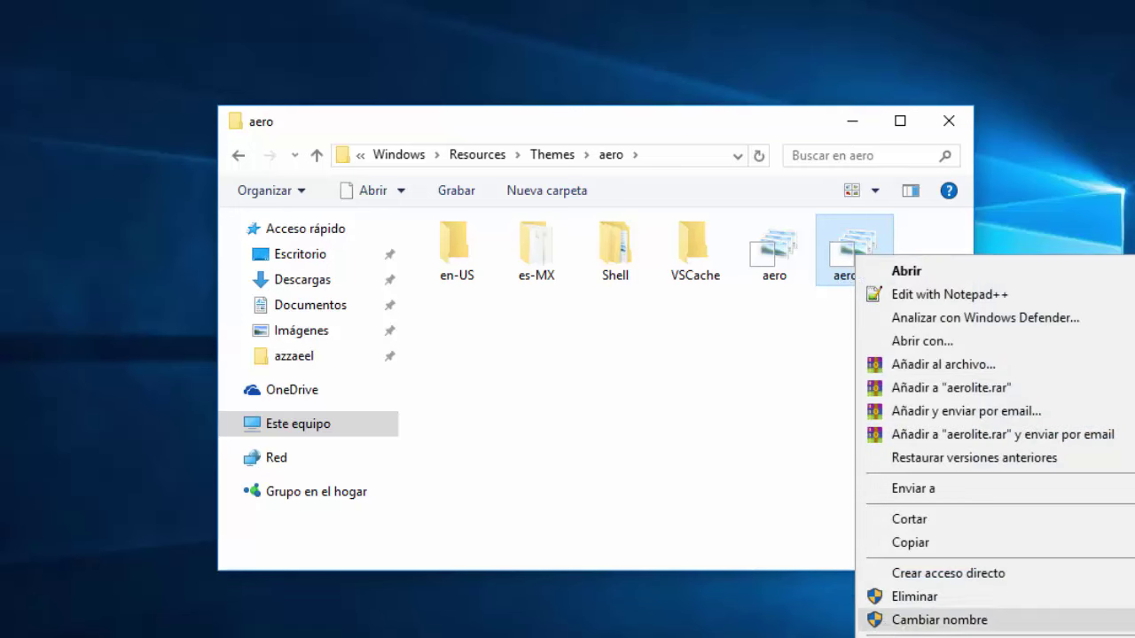
{"action": "left_click", "coordinate": [913, 637]}
{"action": "left_click_drag", "start_coordinate": [971, 182], "coordinate": [614, 137]}
{"action": "left_click", "coordinate": [591, 173]}
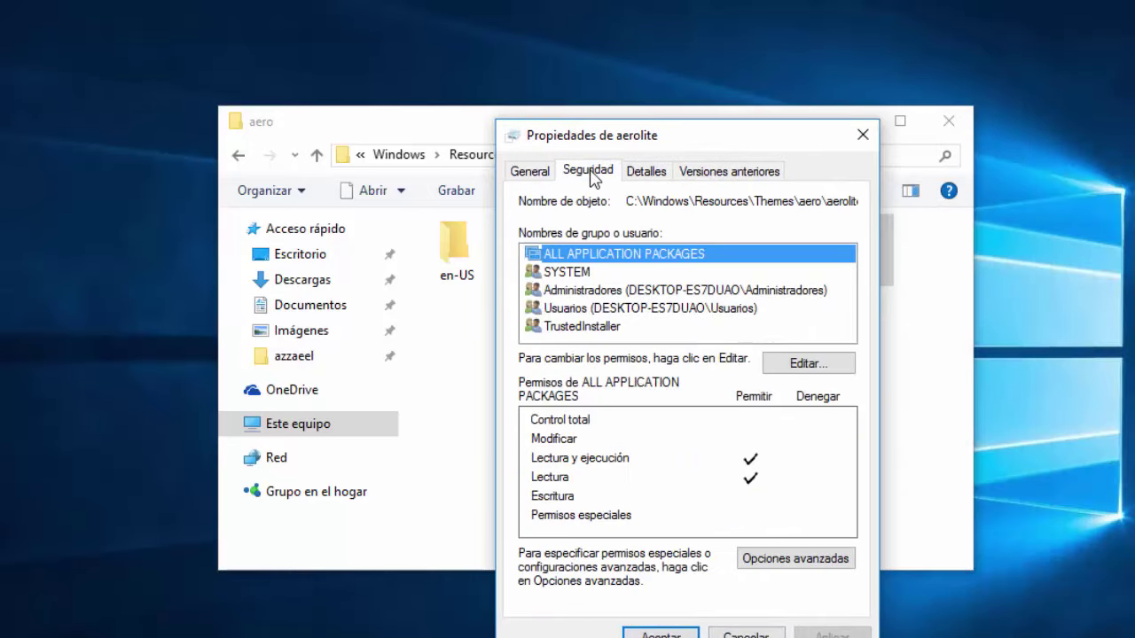
{"action": "left_click", "coordinate": [779, 566]}
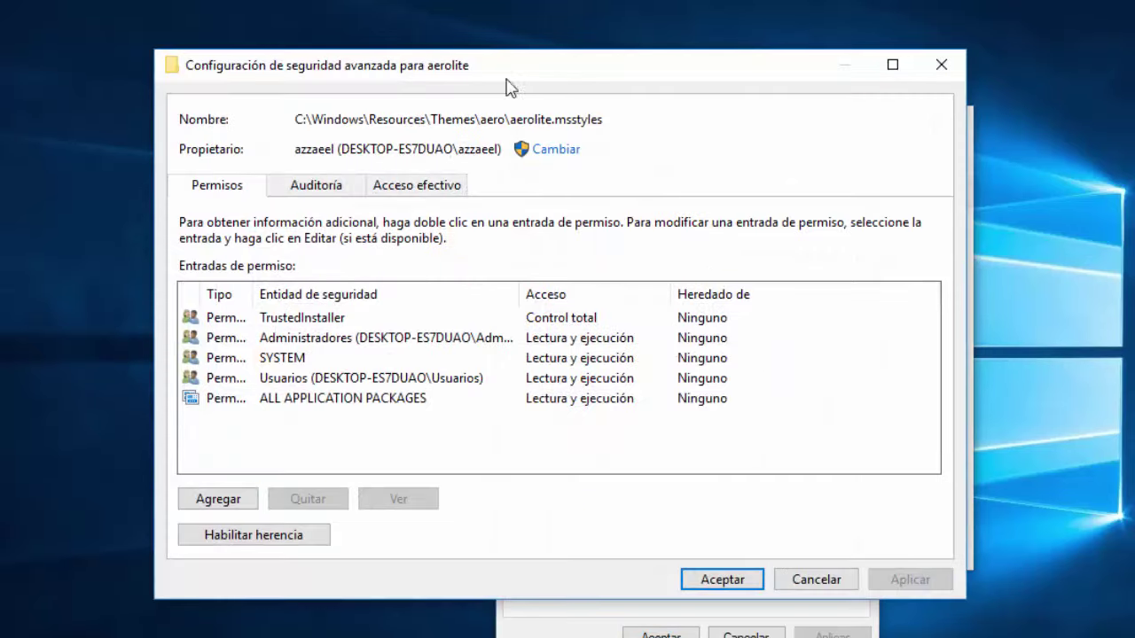
{"action": "left_click_drag", "start_coordinate": [507, 89], "coordinate": [643, 118]}
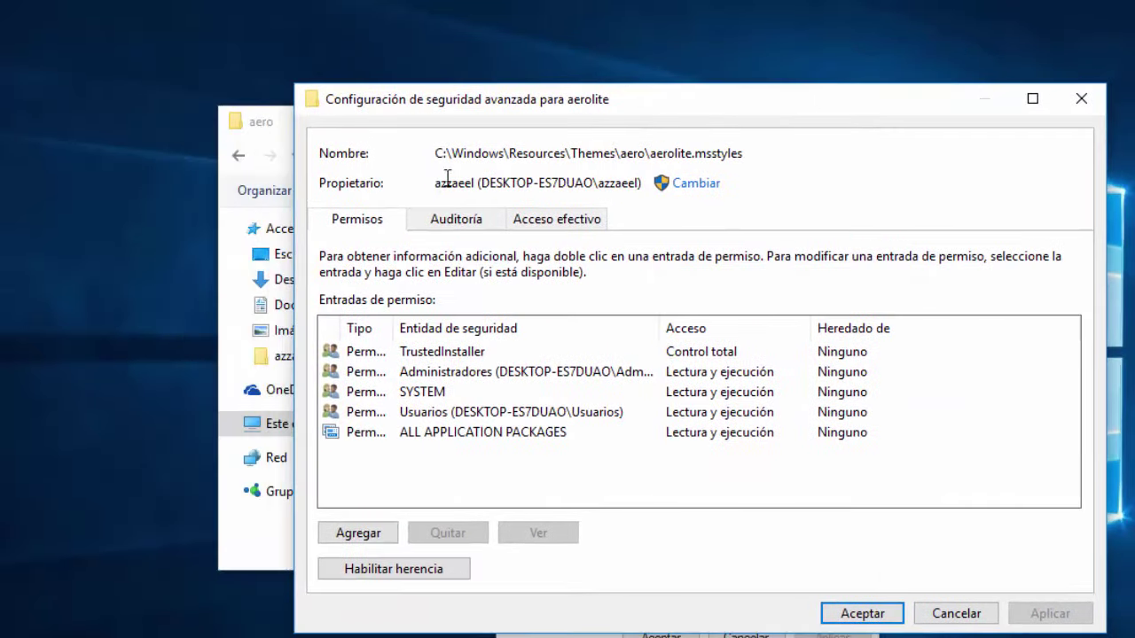
Start changing the owner of aerolite.msstyles and list all available users and groups through the advanced search
{"action": "left_click_drag", "start_coordinate": [436, 182], "coordinate": [630, 181]}
{"action": "left_click", "coordinate": [695, 188]}
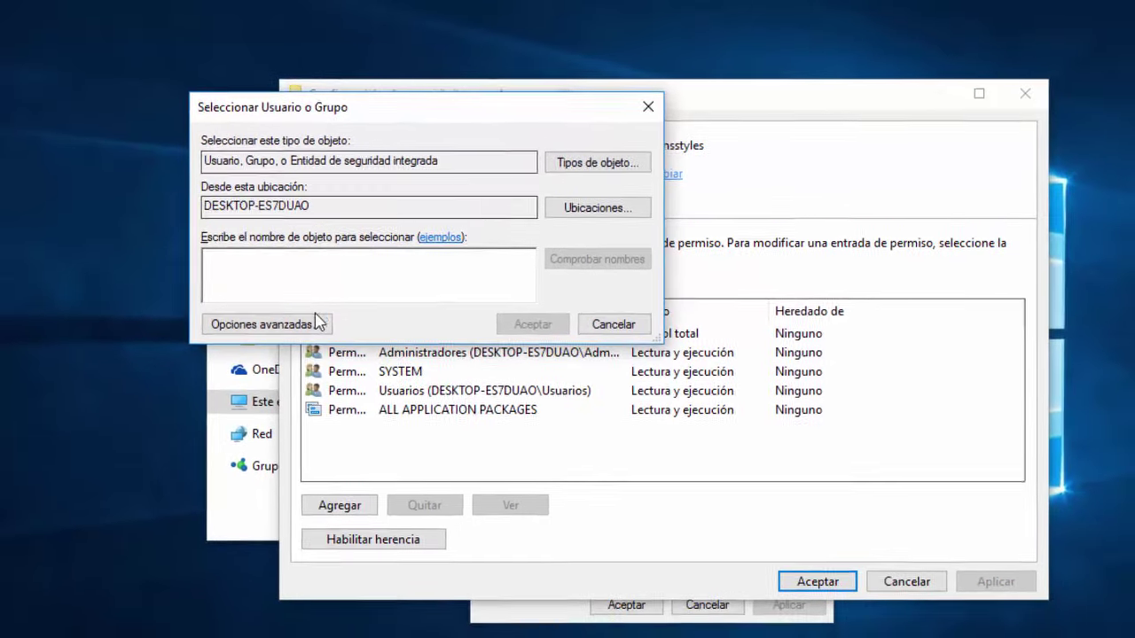
{"action": "left_click", "coordinate": [315, 337]}
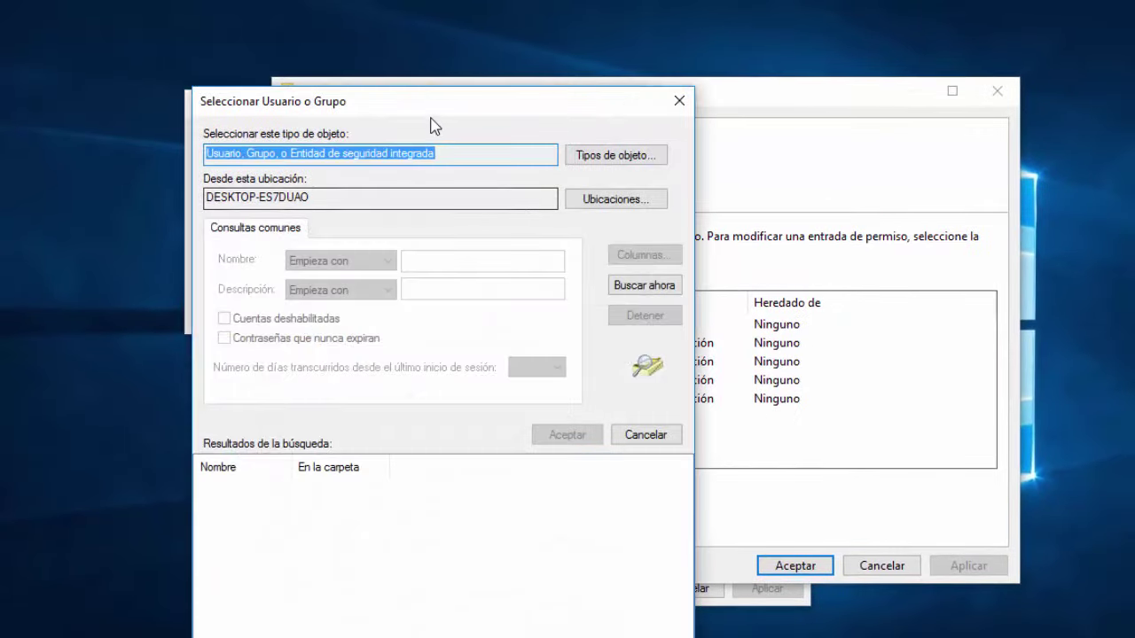
{"action": "left_click_drag", "start_coordinate": [431, 114], "coordinate": [431, 93]}
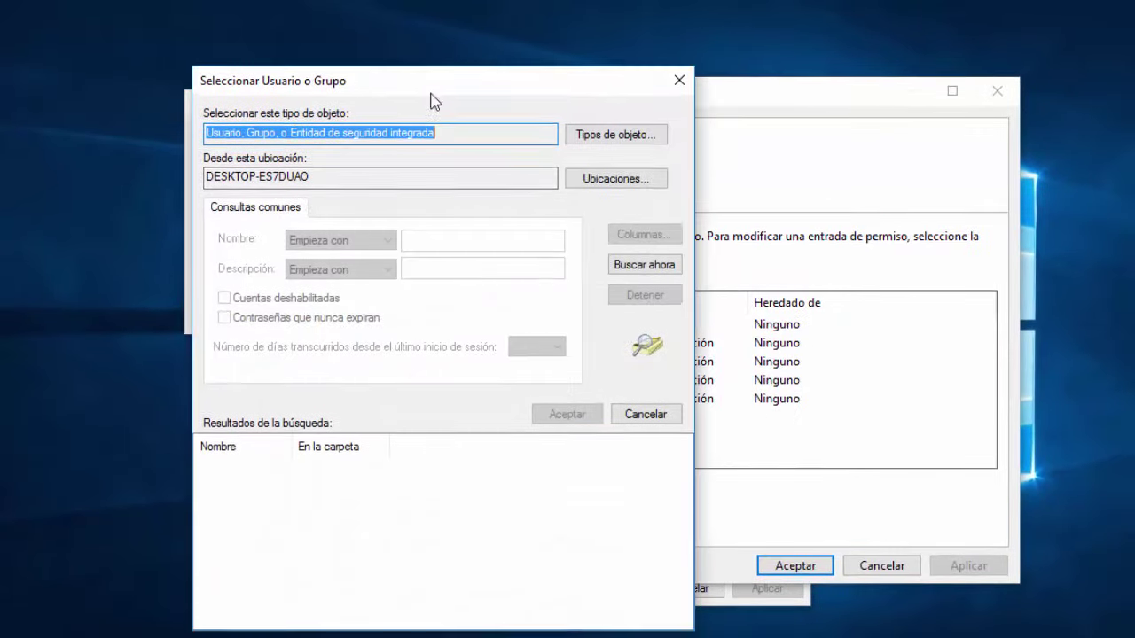
{"action": "left_click", "coordinate": [639, 266]}
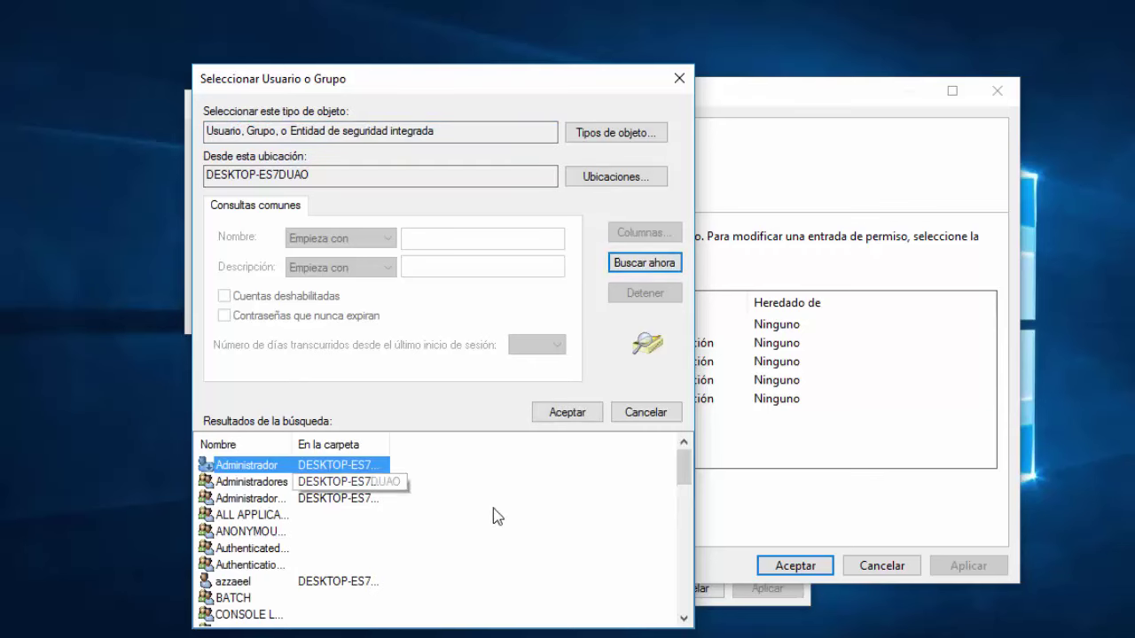
Choose the personal user account as owner of aerolite.msstyles, apply the ownership change, and acknowledge the security notice
{"action": "mouse_move", "coordinate": [685, 466]}
{"action": "left_mouse_down"}
{"action": "mouse_move", "coordinate": [683, 582]}
{"action": "mouse_move", "coordinate": [678, 480]}
{"action": "left_mouse_up"}
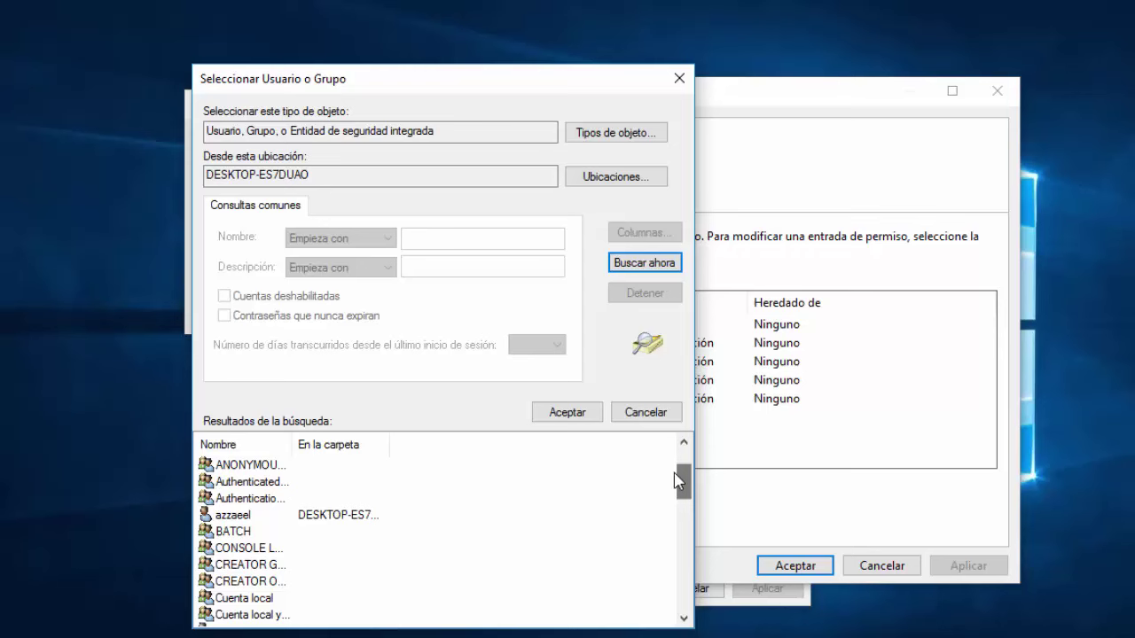
{"action": "left_click", "coordinate": [239, 518]}
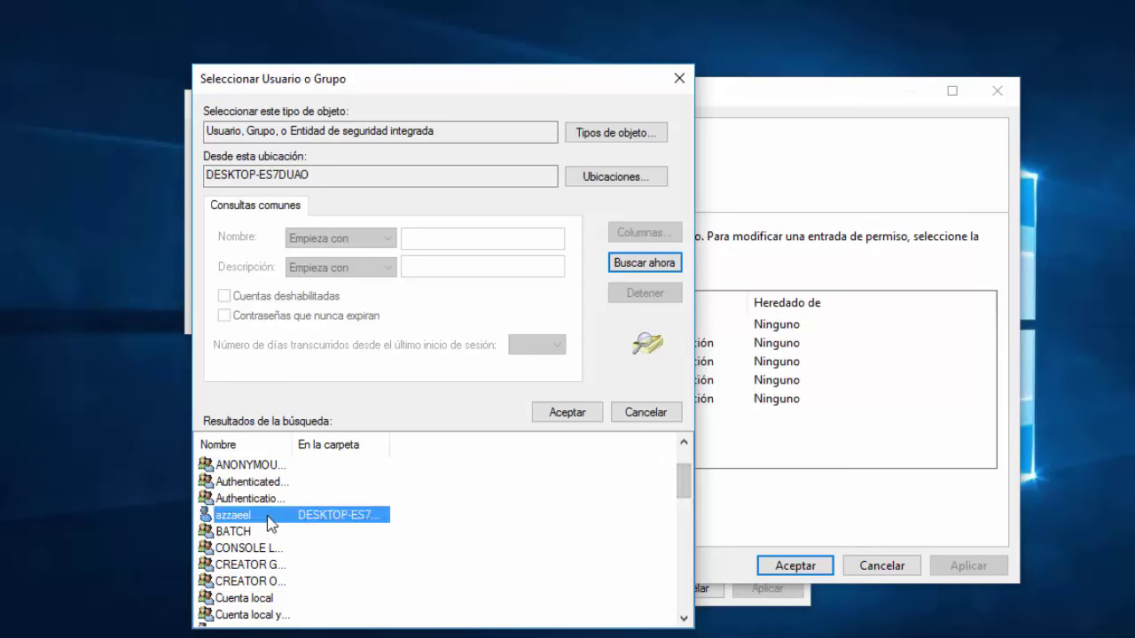
{"action": "left_click", "coordinate": [567, 412]}
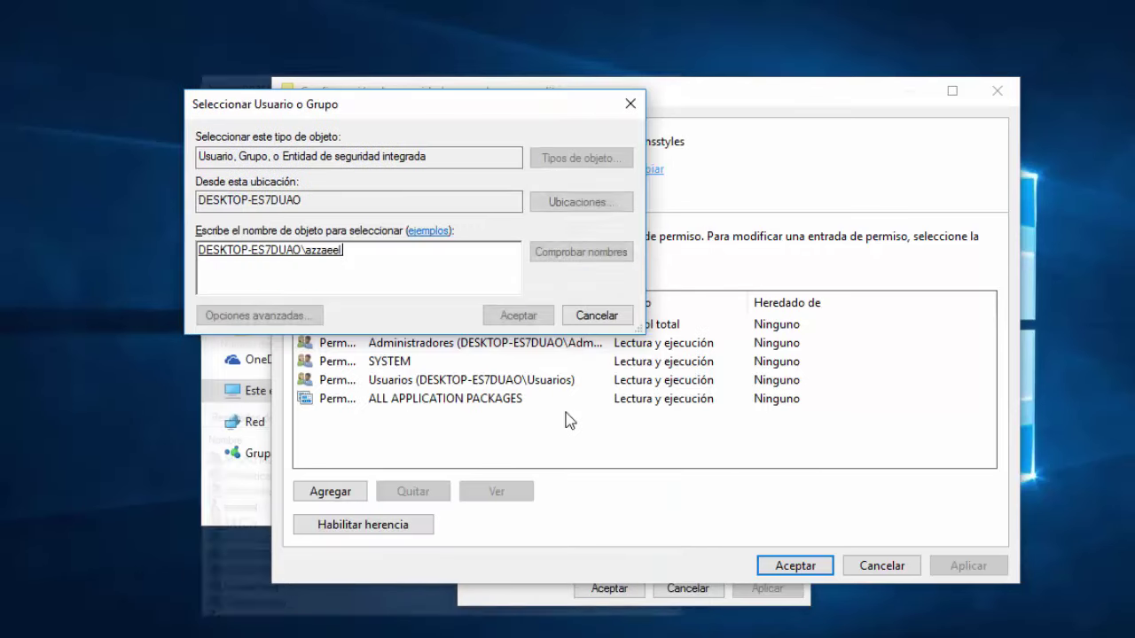
{"action": "left_click", "coordinate": [351, 263]}
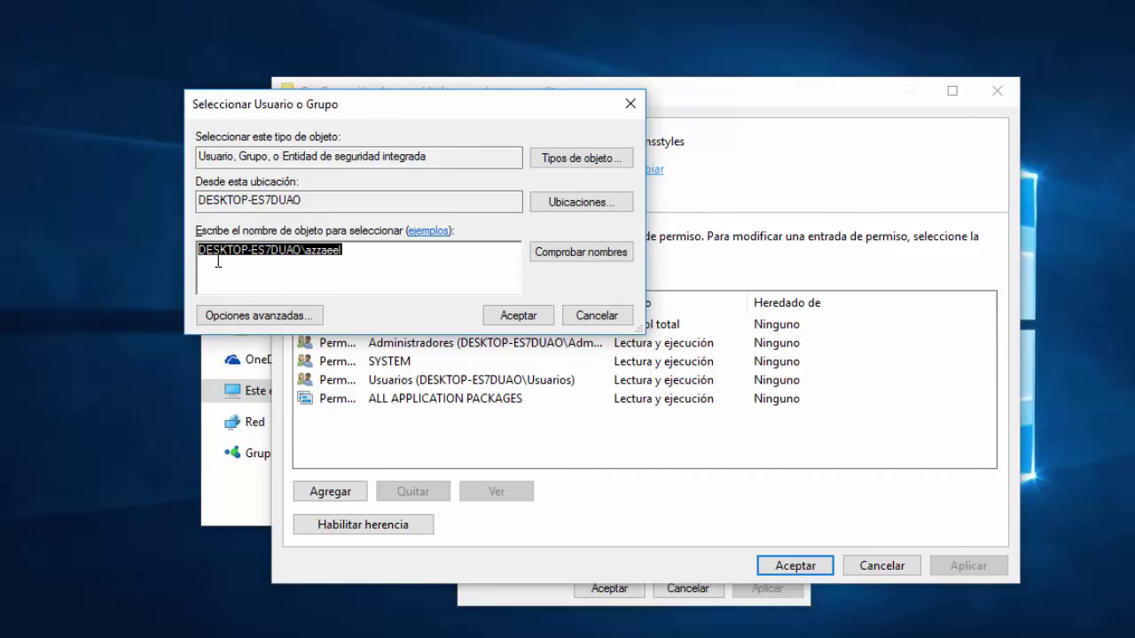
{"action": "left_click", "coordinate": [380, 260]}
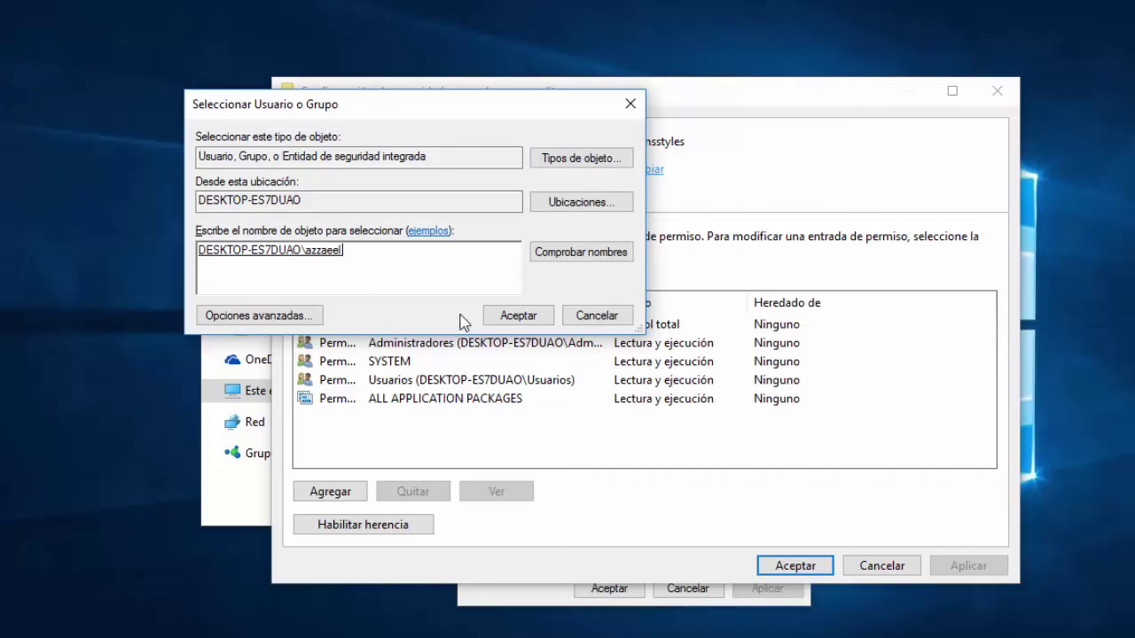
{"action": "left_click", "coordinate": [509, 317]}
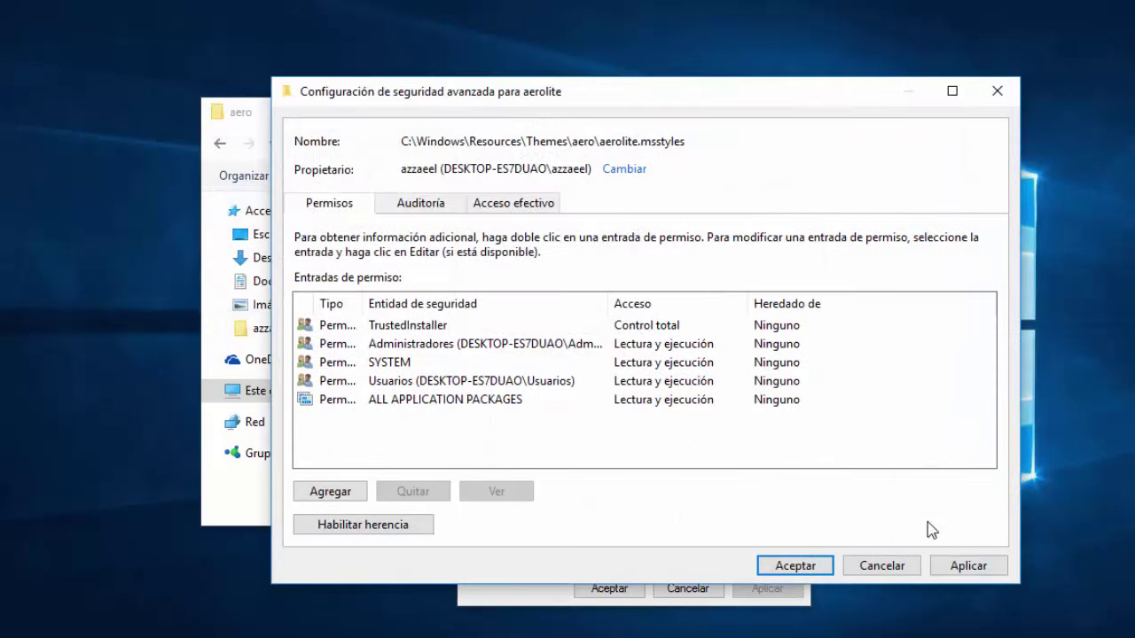
{"action": "left_click", "coordinate": [966, 568]}
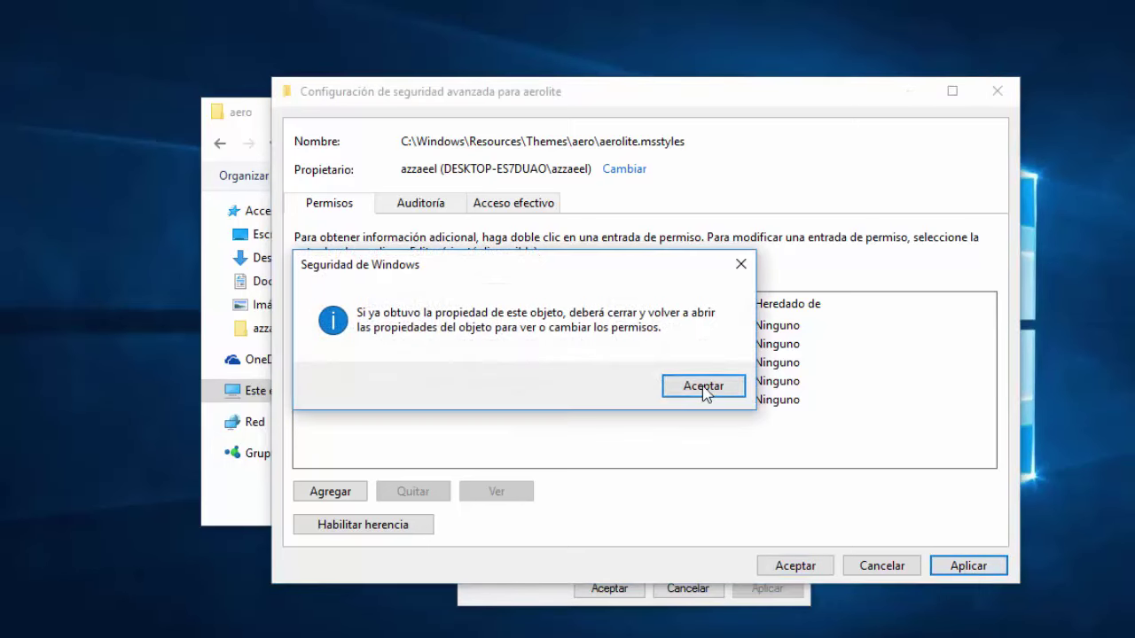
{"action": "left_click", "coordinate": [704, 390]}
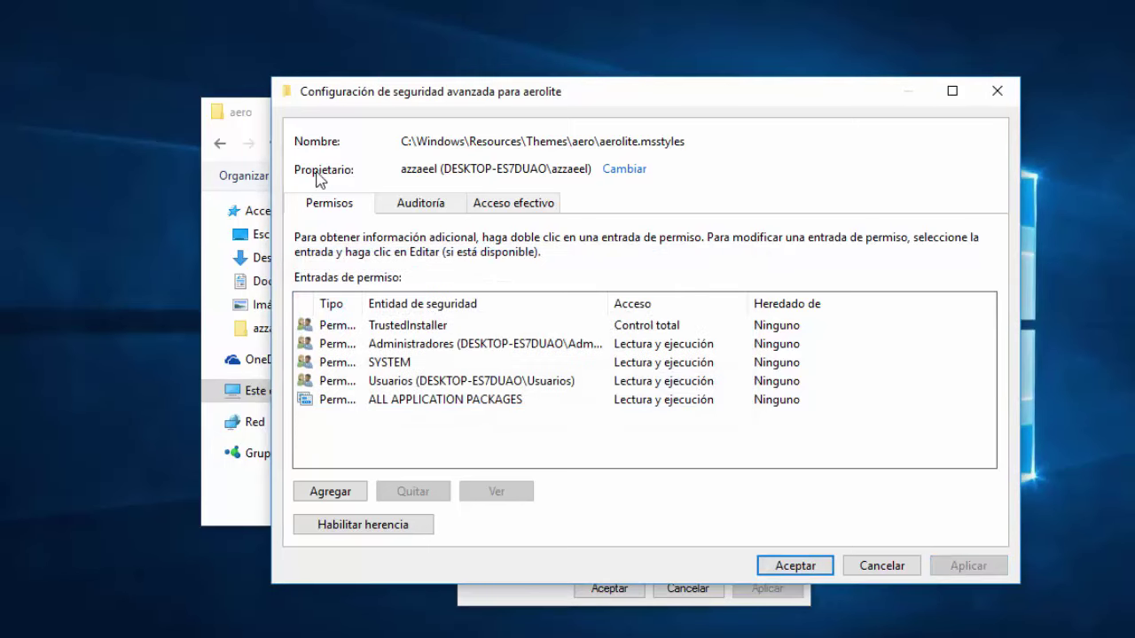
Accept the advanced security settings for aerolite and open its group and user permissions for editing
{"action": "left_click_drag", "start_coordinate": [401, 169], "coordinate": [595, 170]}
{"action": "left_click", "coordinate": [595, 170]}
{"action": "left_click", "coordinate": [798, 572]}
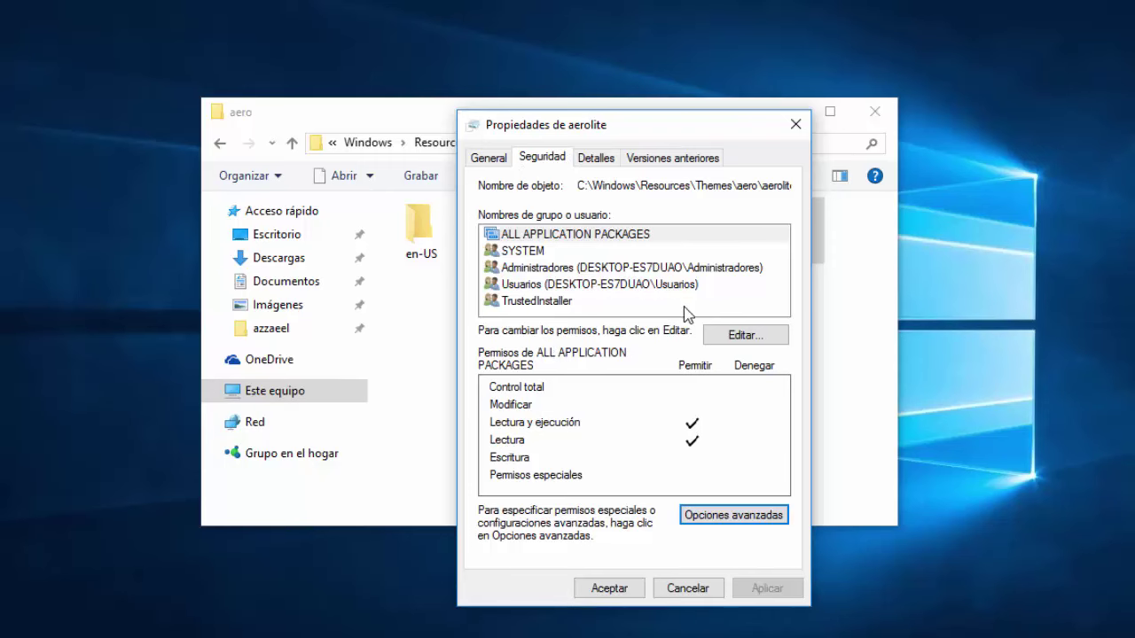
{"action": "left_click", "coordinate": [740, 337]}
{"action": "left_click_drag", "start_coordinate": [643, 201], "coordinate": [548, 148]}
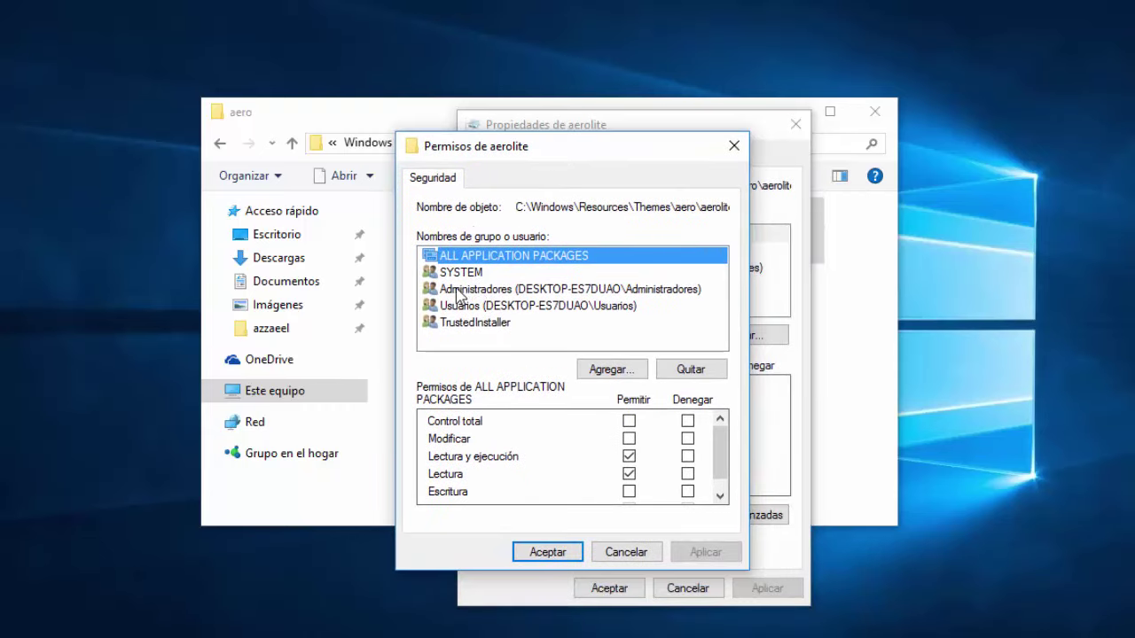
Allow the Administradores group Control total over aerolite, accept the system permissions change, and close the file's properties
{"action": "left_click", "coordinate": [484, 291]}
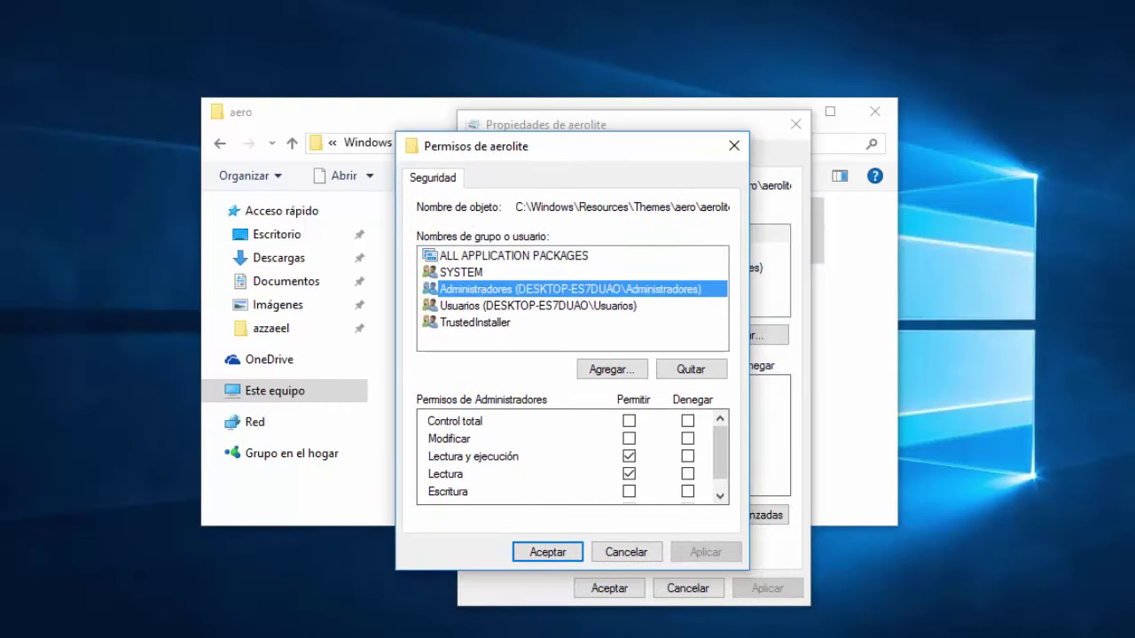
{"action": "left_click", "coordinate": [508, 306]}
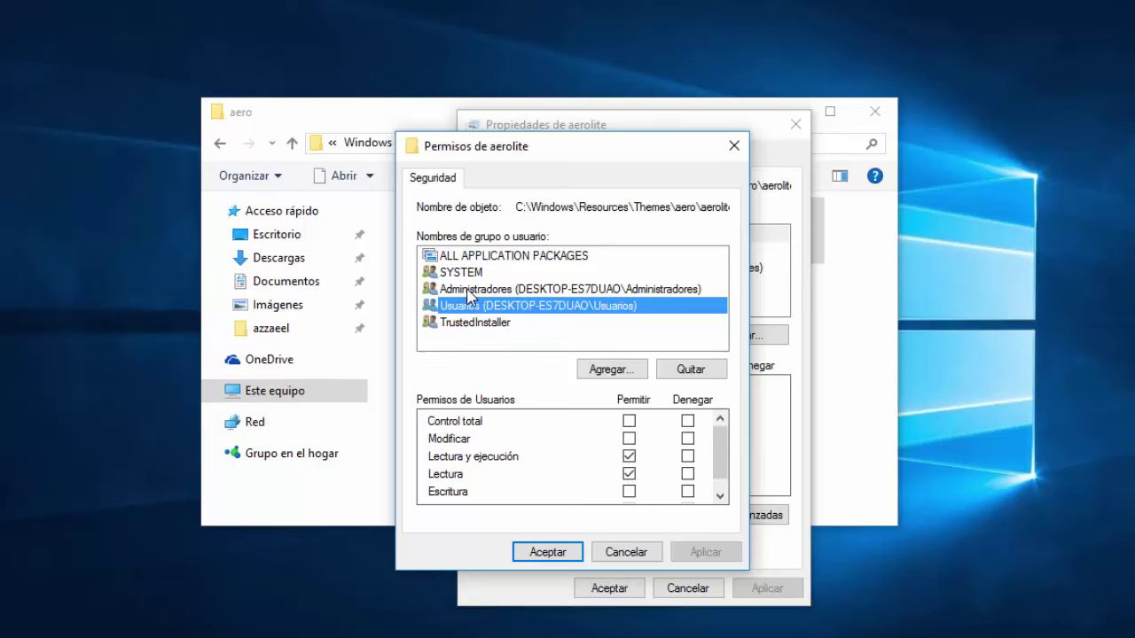
{"action": "left_click", "coordinate": [470, 291]}
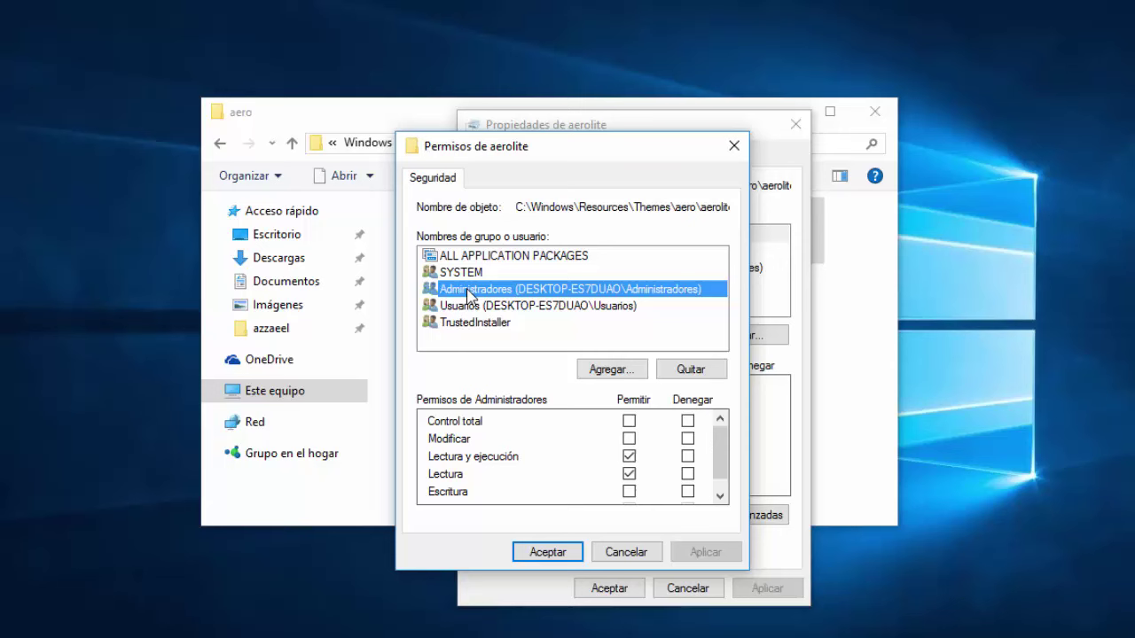
{"action": "left_click", "coordinate": [628, 422]}
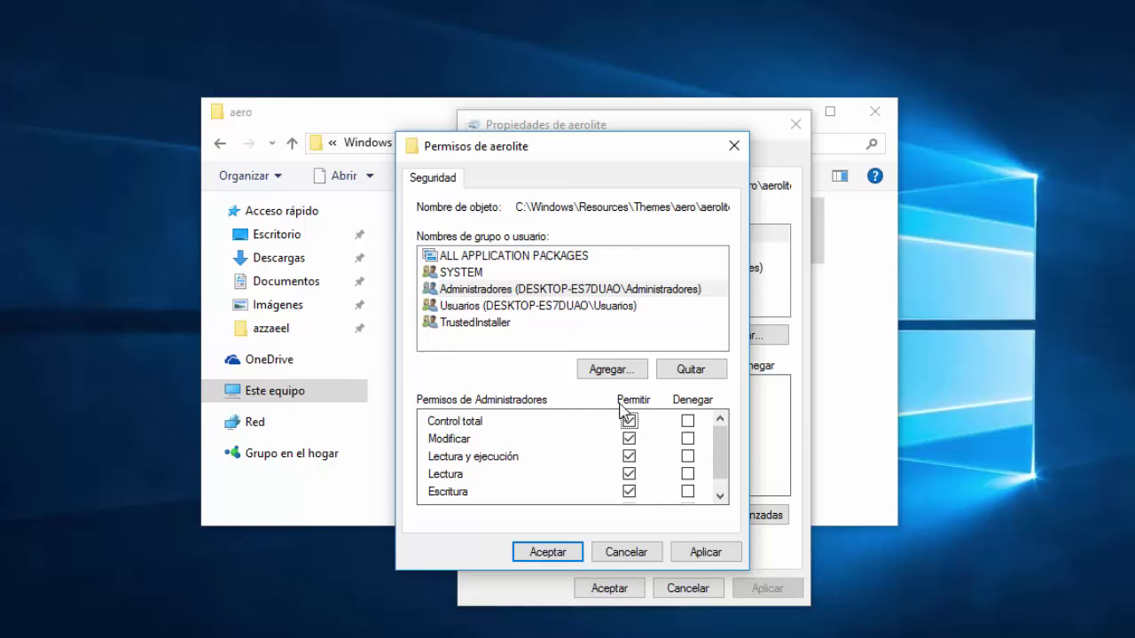
{"action": "left_click", "coordinate": [707, 552]}
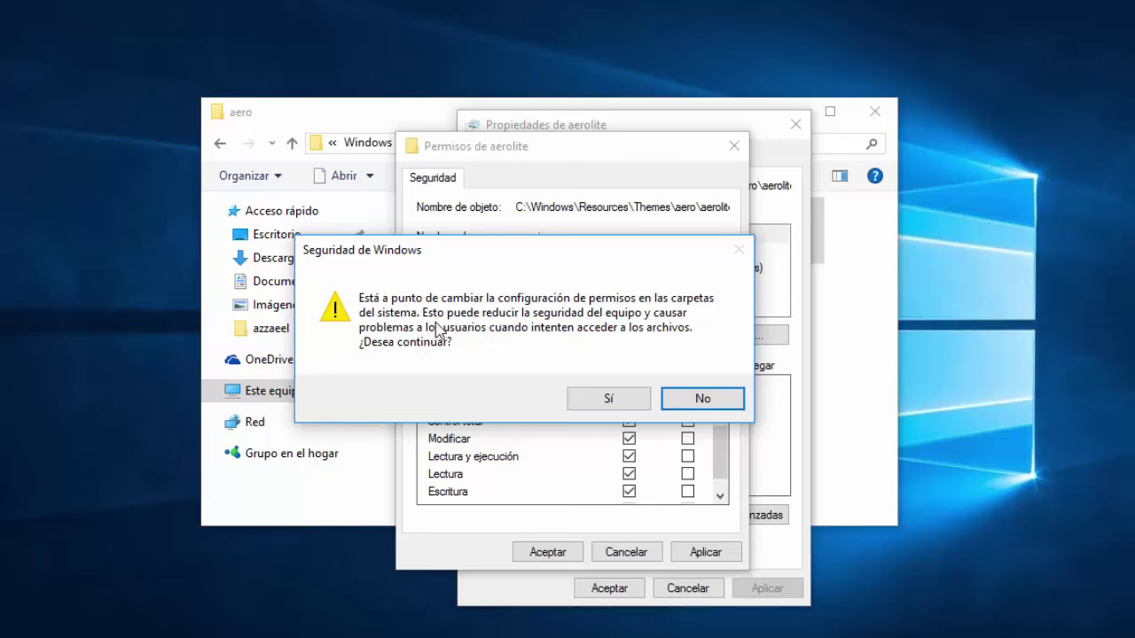
{"action": "left_click", "coordinate": [605, 400]}
{"action": "left_click", "coordinate": [572, 551]}
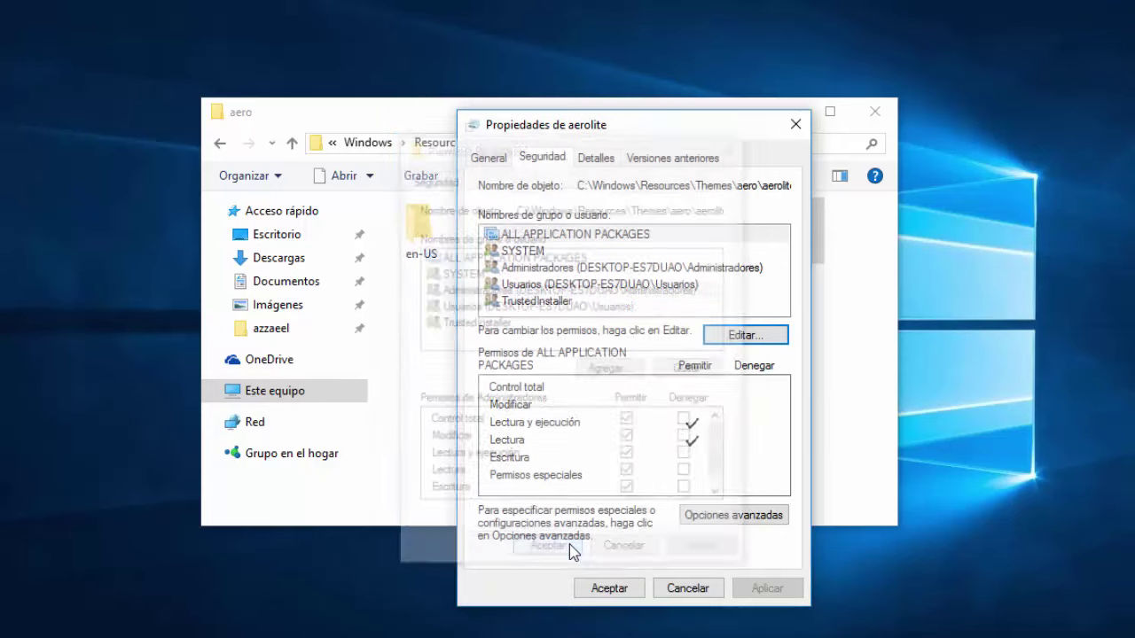
{"action": "left_click", "coordinate": [609, 589]}
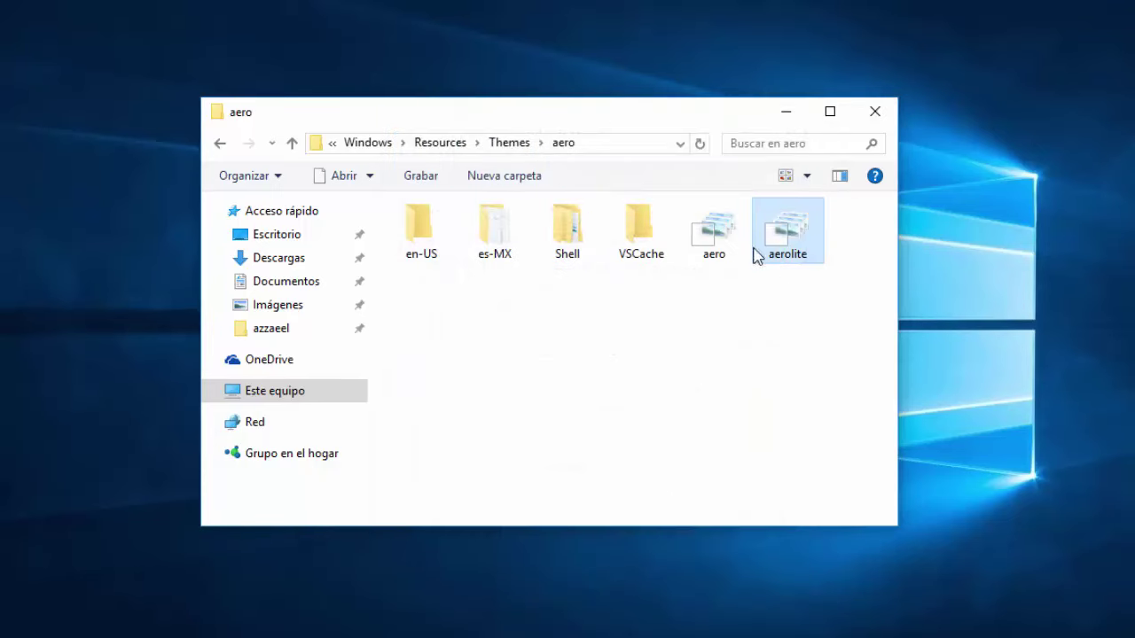
Rename the aerolite visual style file in the aero folder as aerolite_old
{"action": "right_click", "coordinate": [809, 245]}
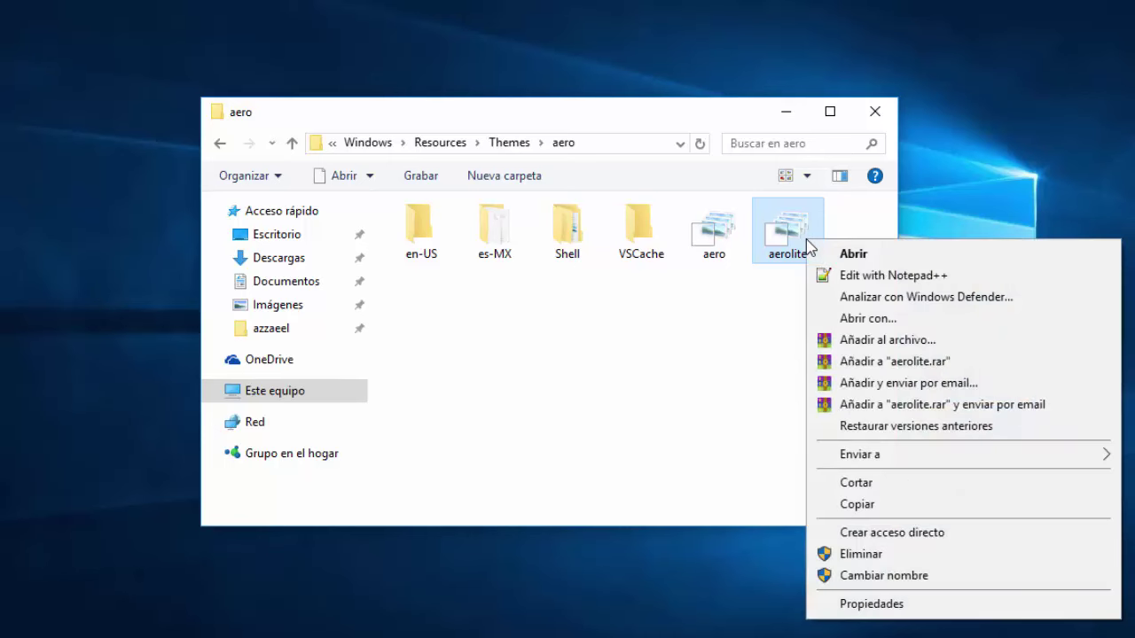
{"action": "left_click", "coordinate": [896, 574]}
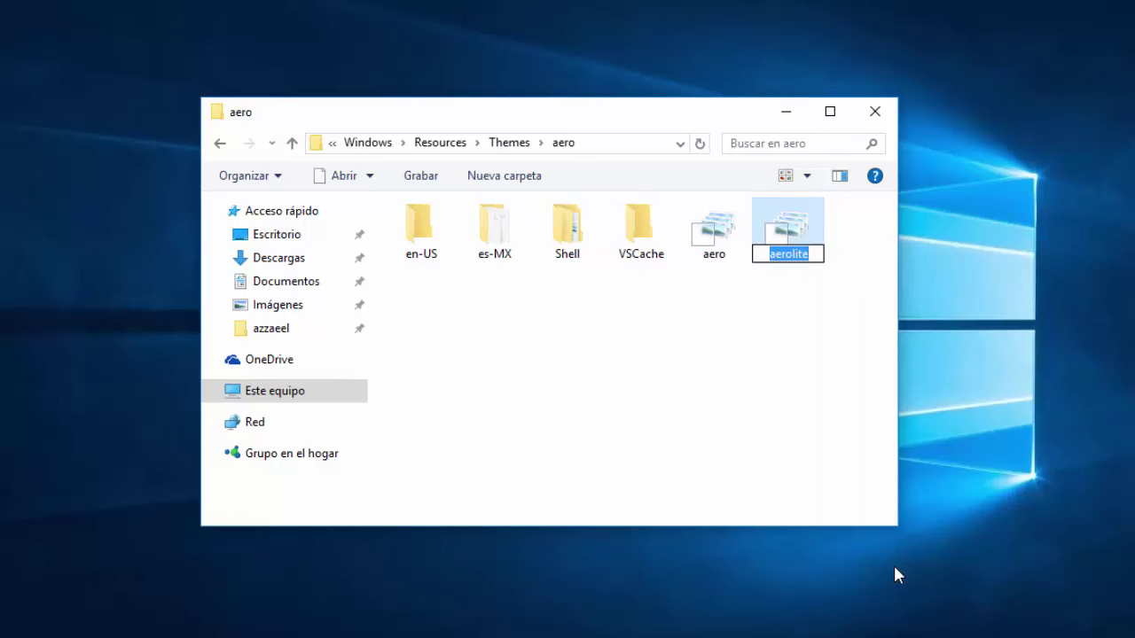
{"action": "key", "text": "End"}
{"action": "type", "text": "_old"}
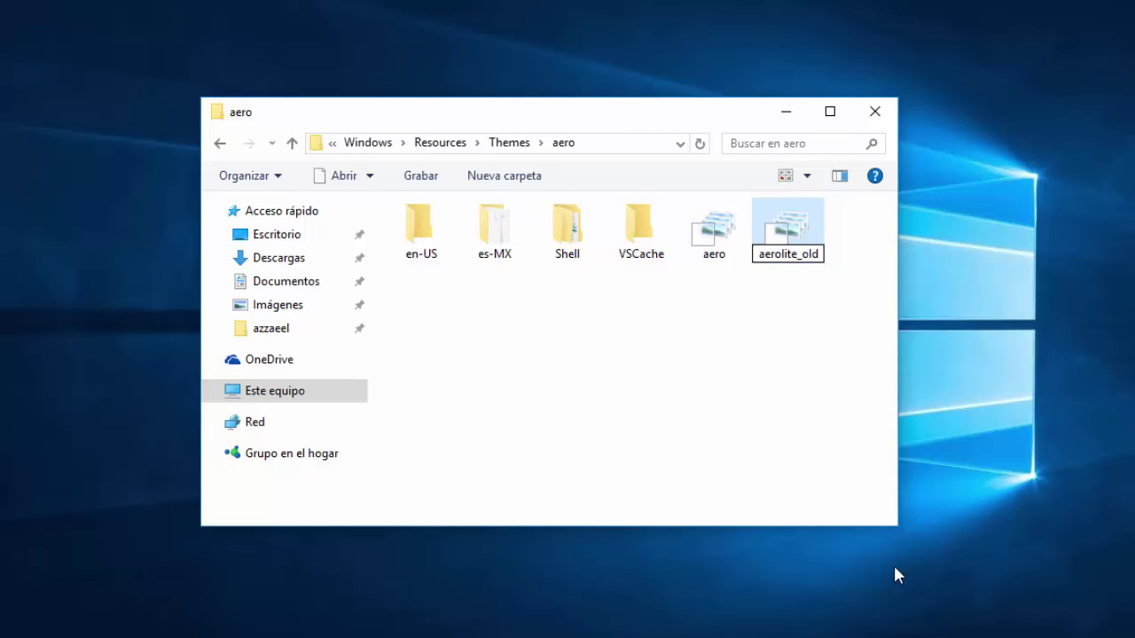
{"action": "key", "text": "Return"}
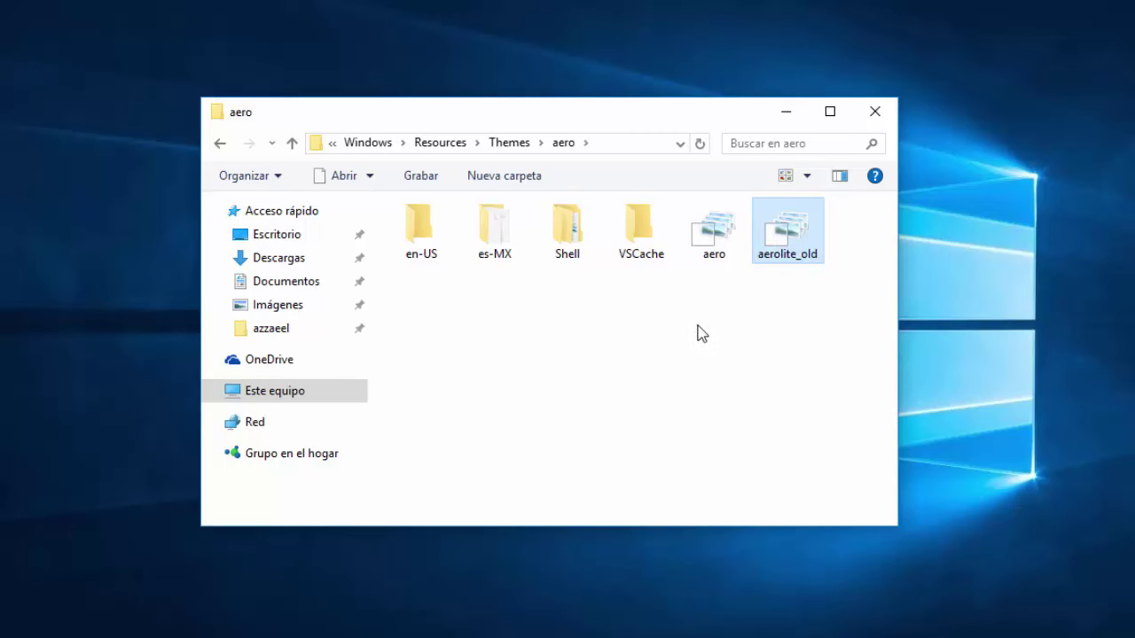
{"action": "left_click", "coordinate": [637, 344]}
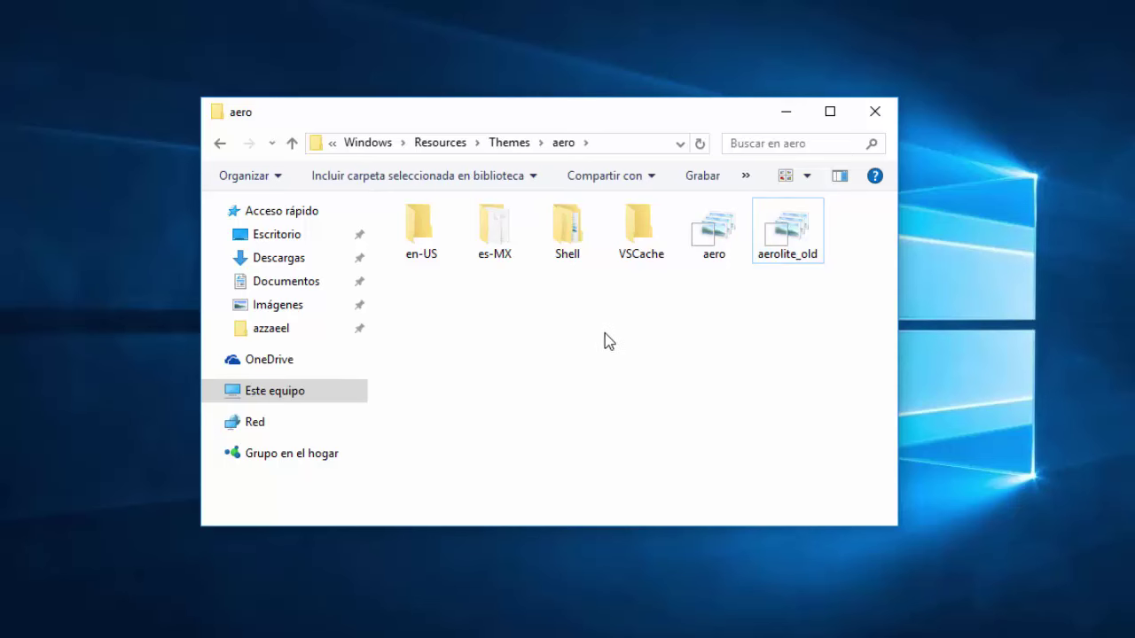
Go back to the Windows Resources\Themes folder and minimize its window to reach the desktop
{"action": "left_click", "coordinate": [222, 147]}
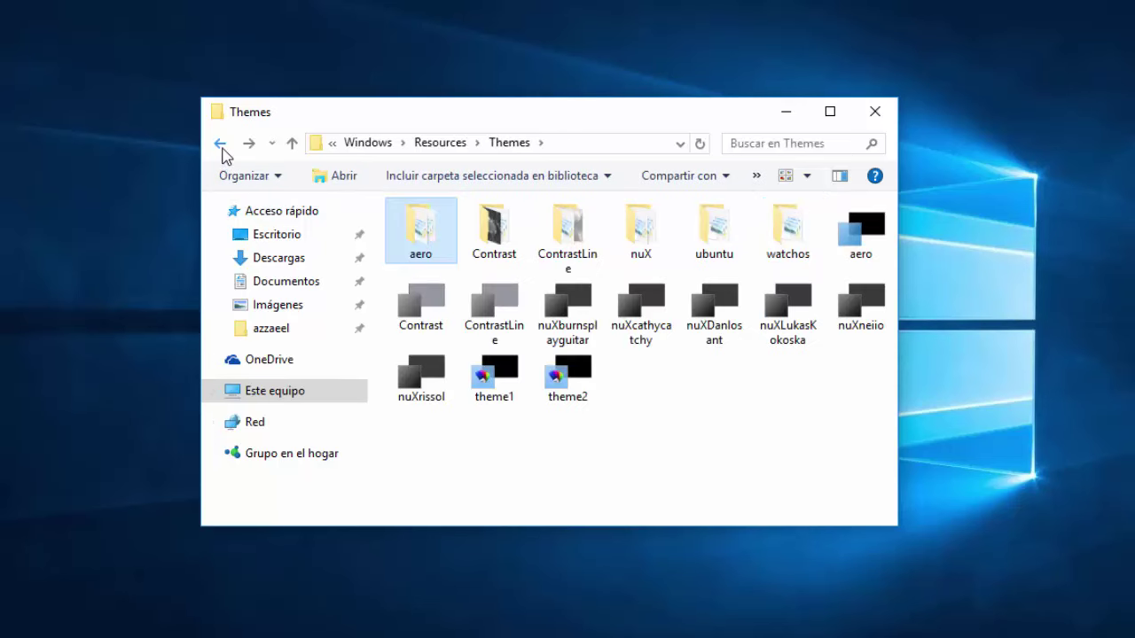
{"action": "left_click", "coordinate": [514, 144]}
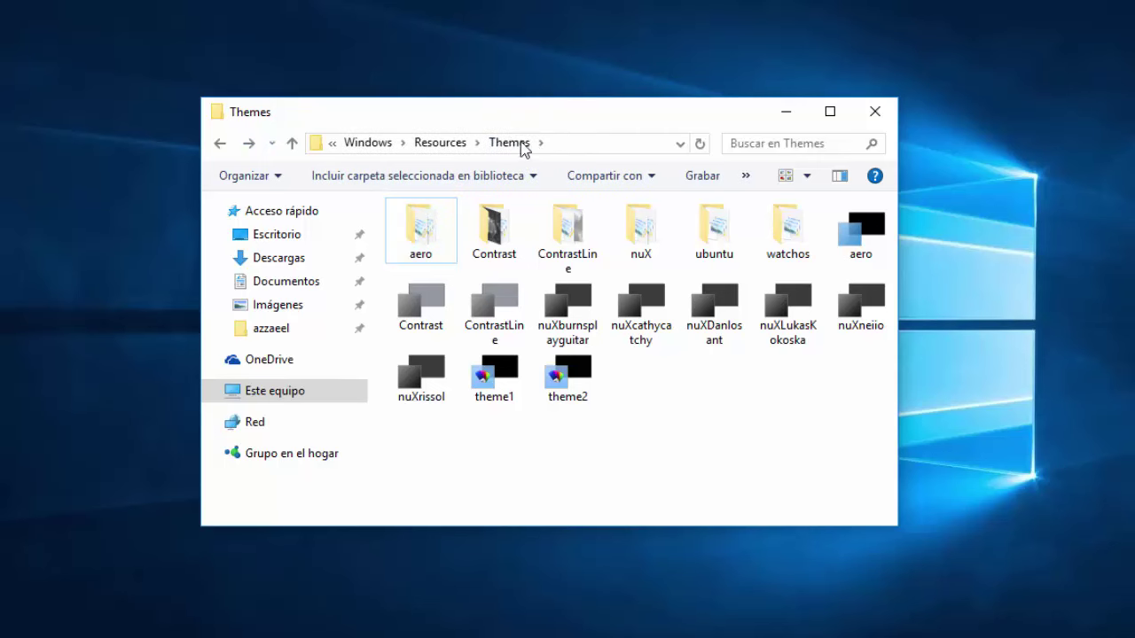
{"action": "left_click", "coordinate": [787, 113]}
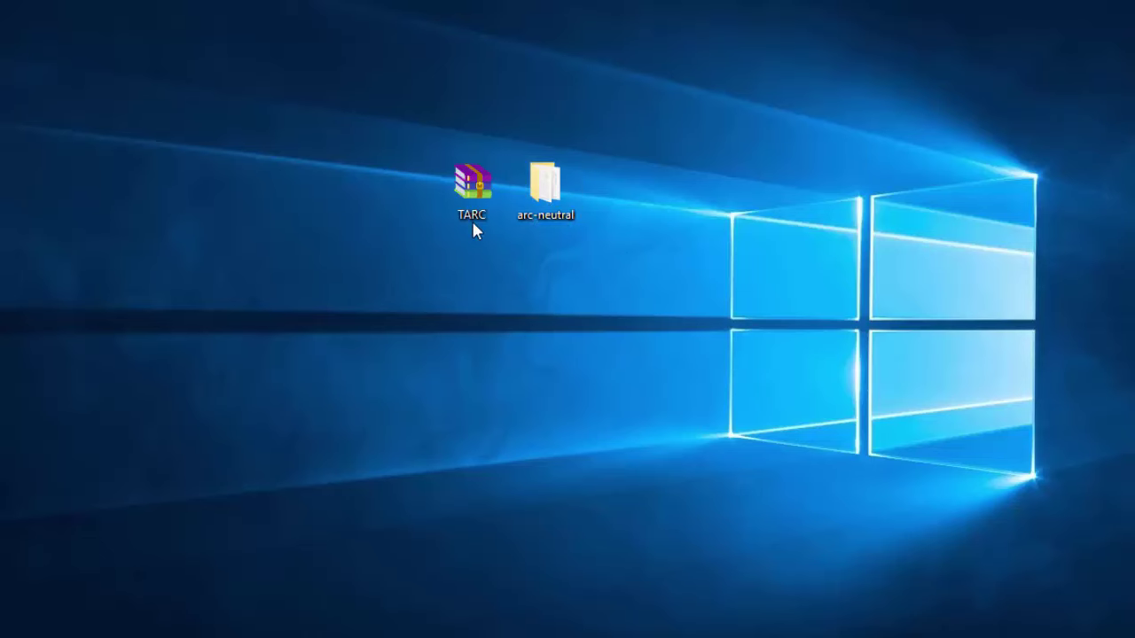
Open the arc-neutral folder on the desktop and go into its November Update\Themes subfolder
{"action": "double_click", "coordinate": [553, 195]}
{"action": "left_click_drag", "start_coordinate": [552, 154], "coordinate": [512, 141]}
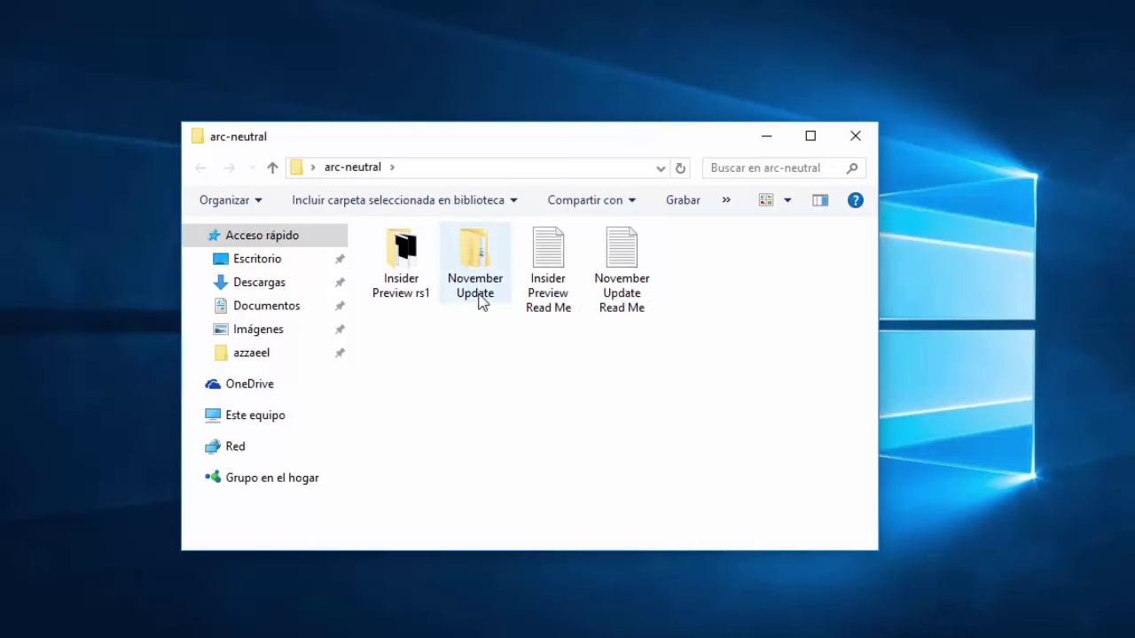
{"action": "mouse_move", "coordinate": [479, 292]}
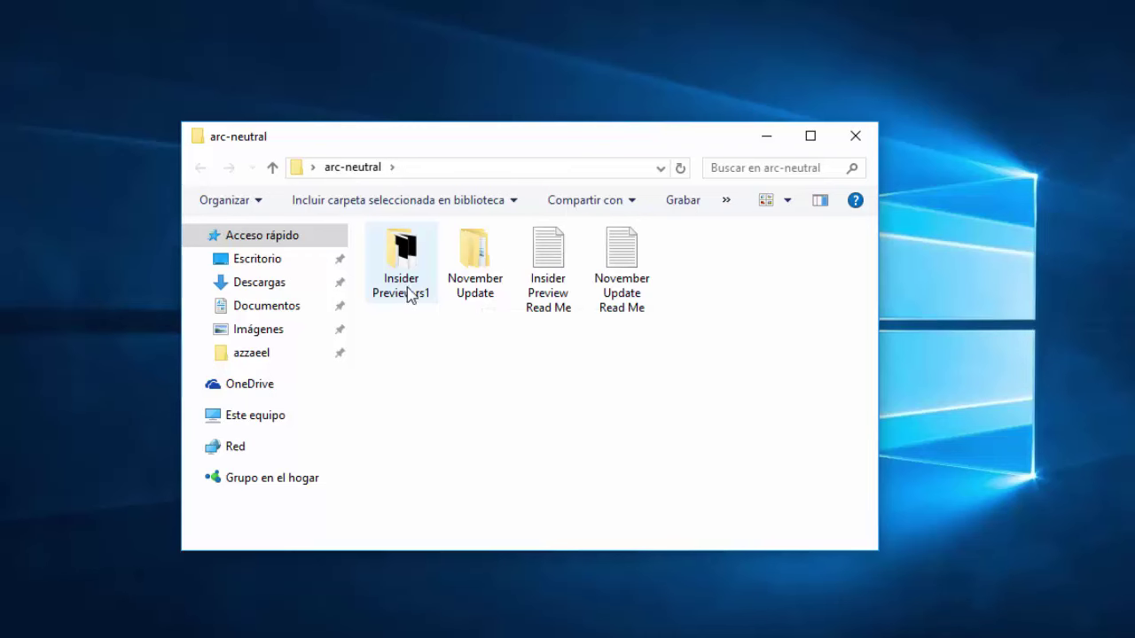
{"action": "mouse_move", "coordinate": [403, 293]}
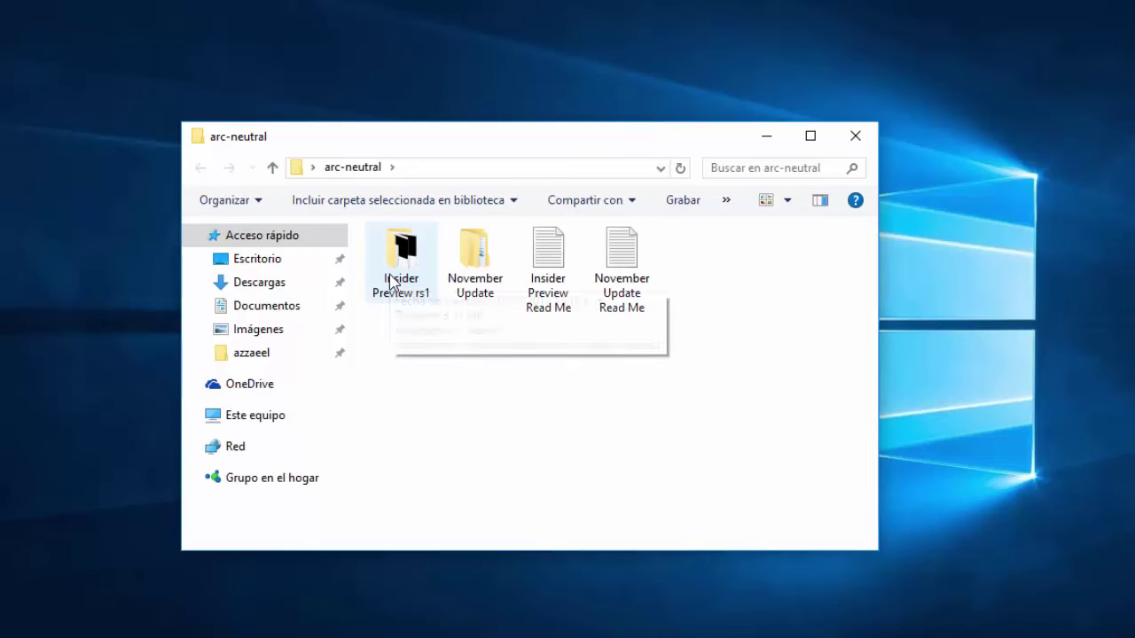
{"action": "double_click", "coordinate": [477, 257]}
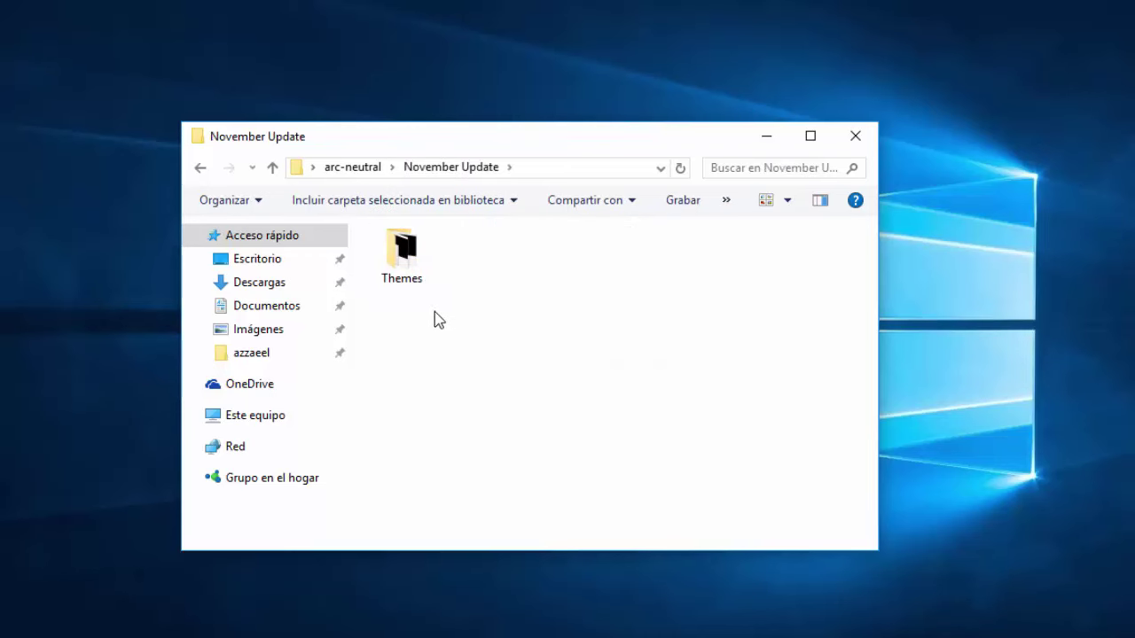
{"action": "double_click", "coordinate": [416, 281]}
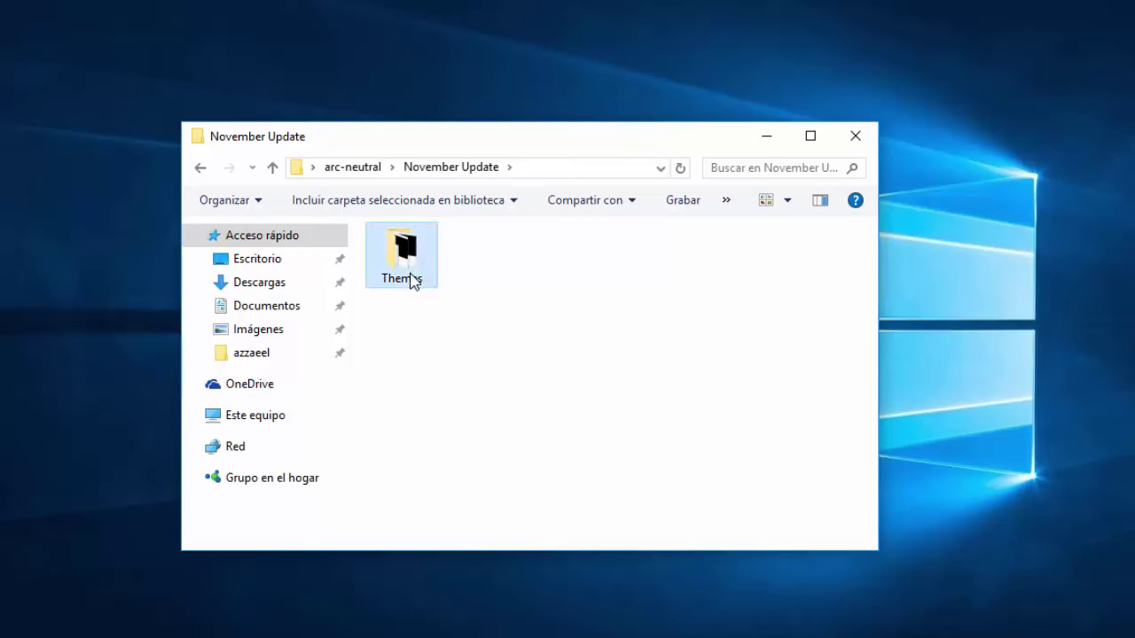
Copy the aero folder and the arc-neutral-rounded and arc-neutral-squared theme files, and minimize their window
{"action": "left_click_drag", "start_coordinate": [415, 296], "coordinate": [595, 260]}
{"action": "right_click", "coordinate": [546, 268]}
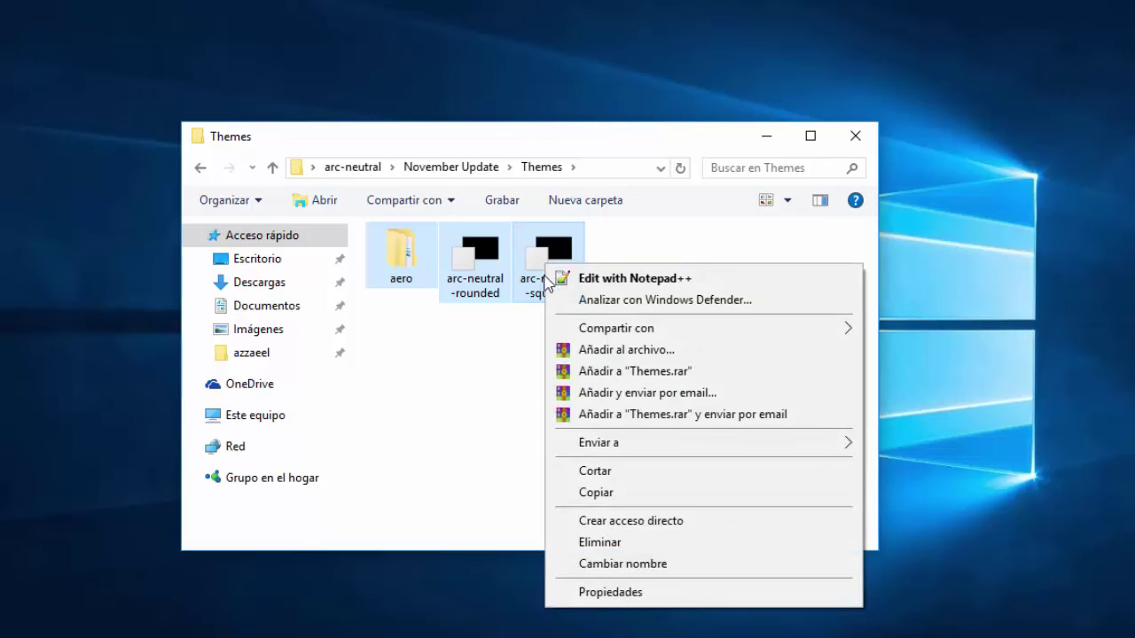
{"action": "left_click", "coordinate": [596, 493]}
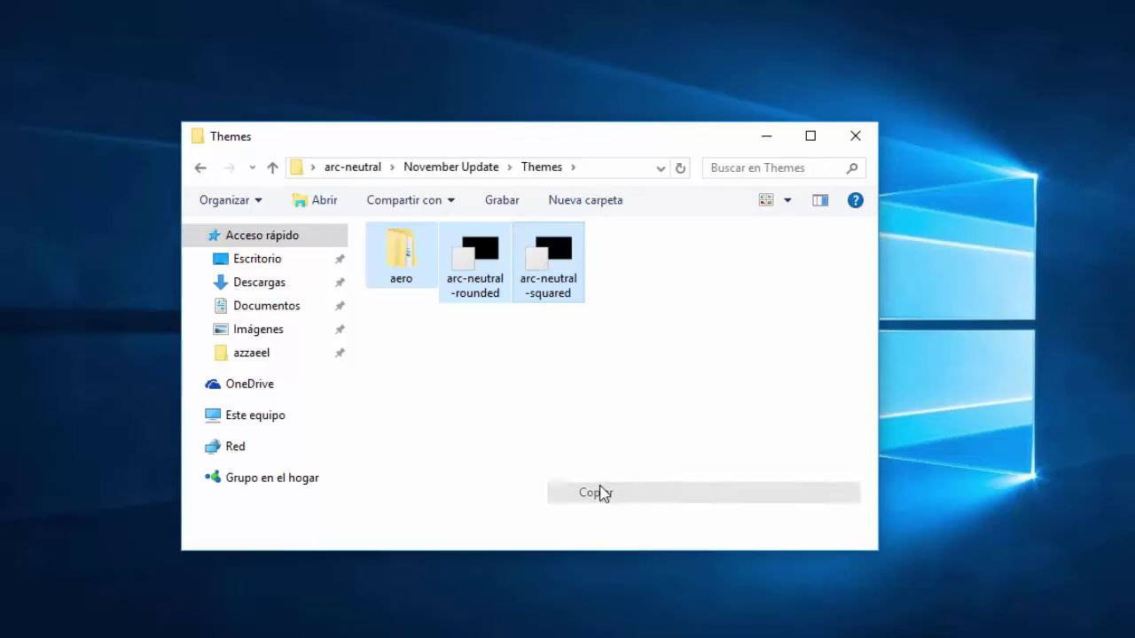
{"action": "left_click", "coordinate": [767, 140]}
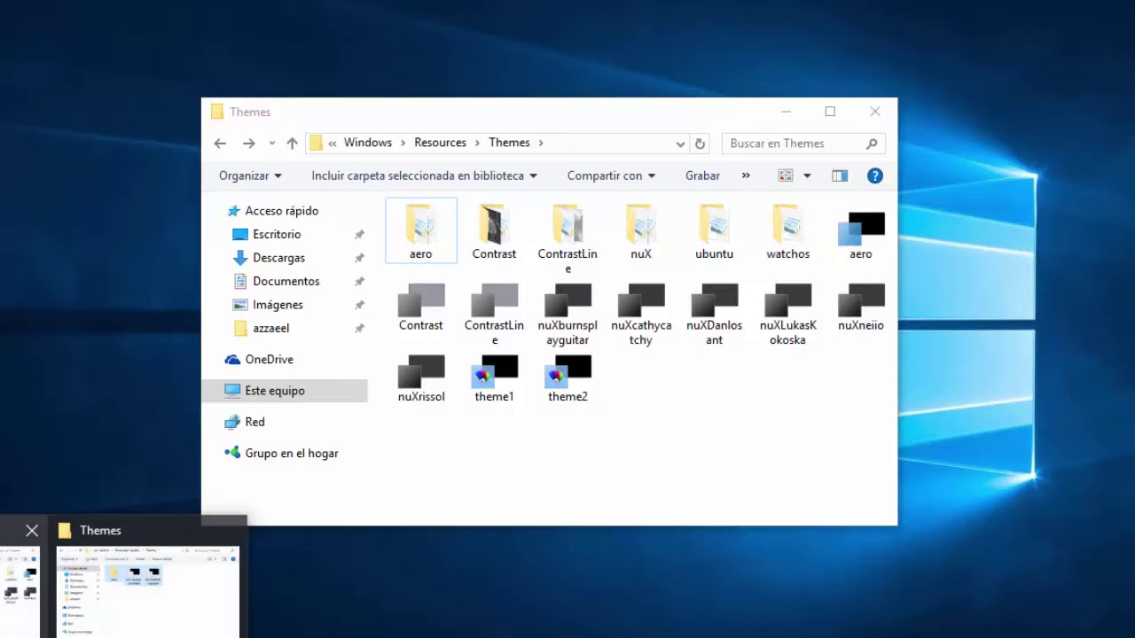
Paste the copied Arc items into the C:\Windows\Resources\Themes folder, granting administrator permission for Themes and aero
{"action": "left_click", "coordinate": [19, 590]}
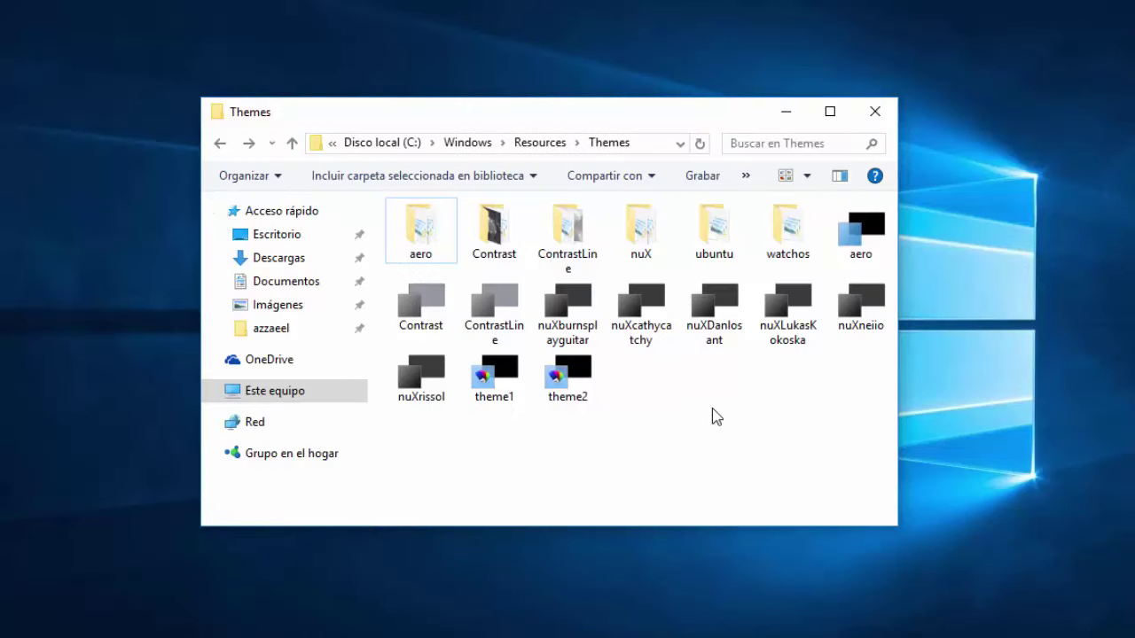
{"action": "right_click", "coordinate": [671, 403]}
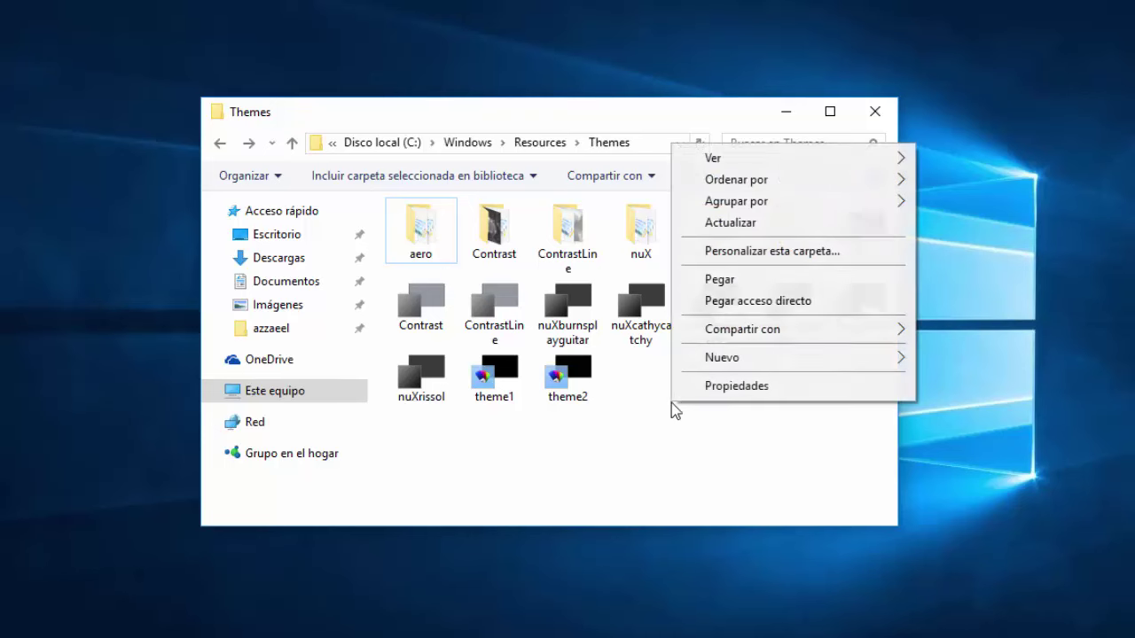
{"action": "left_click", "coordinate": [728, 282]}
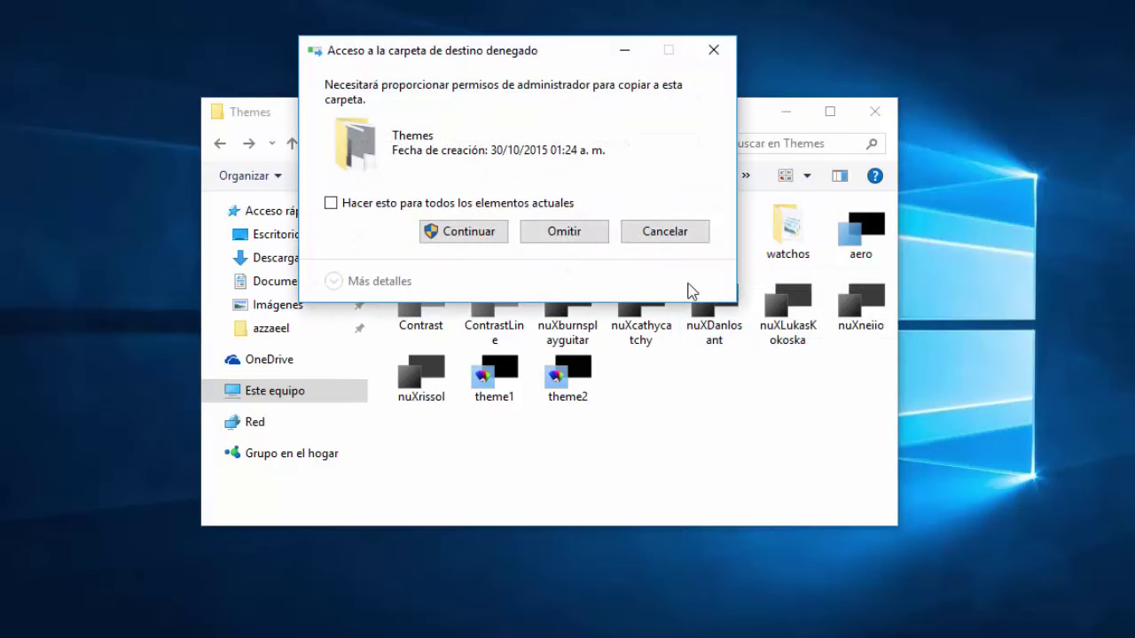
{"action": "left_click", "coordinate": [476, 236]}
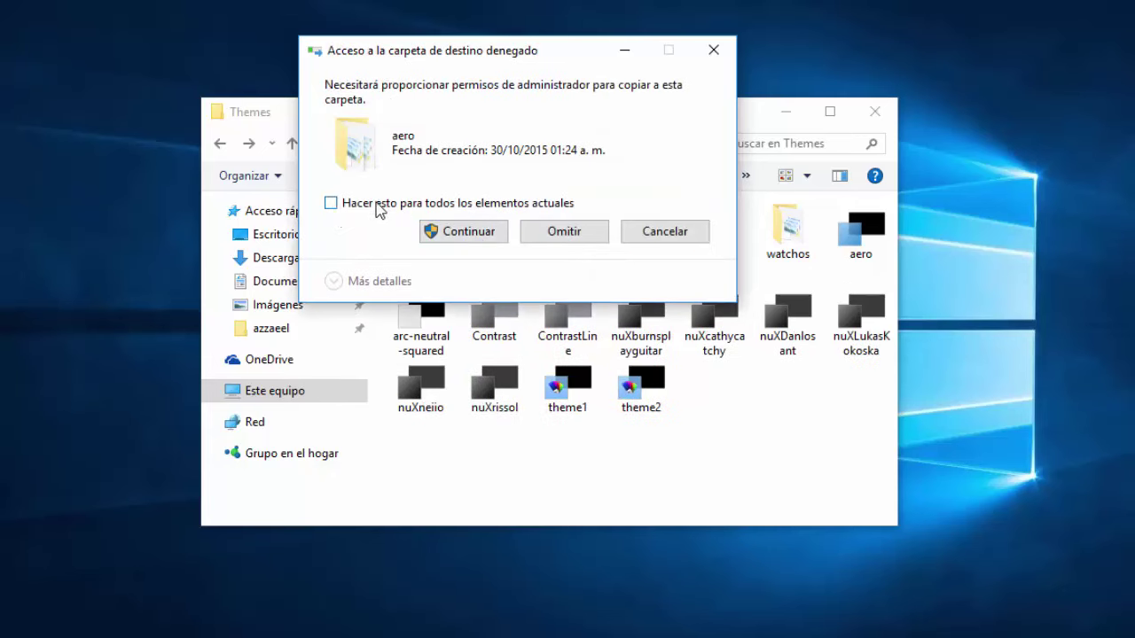
{"action": "left_click", "coordinate": [438, 232]}
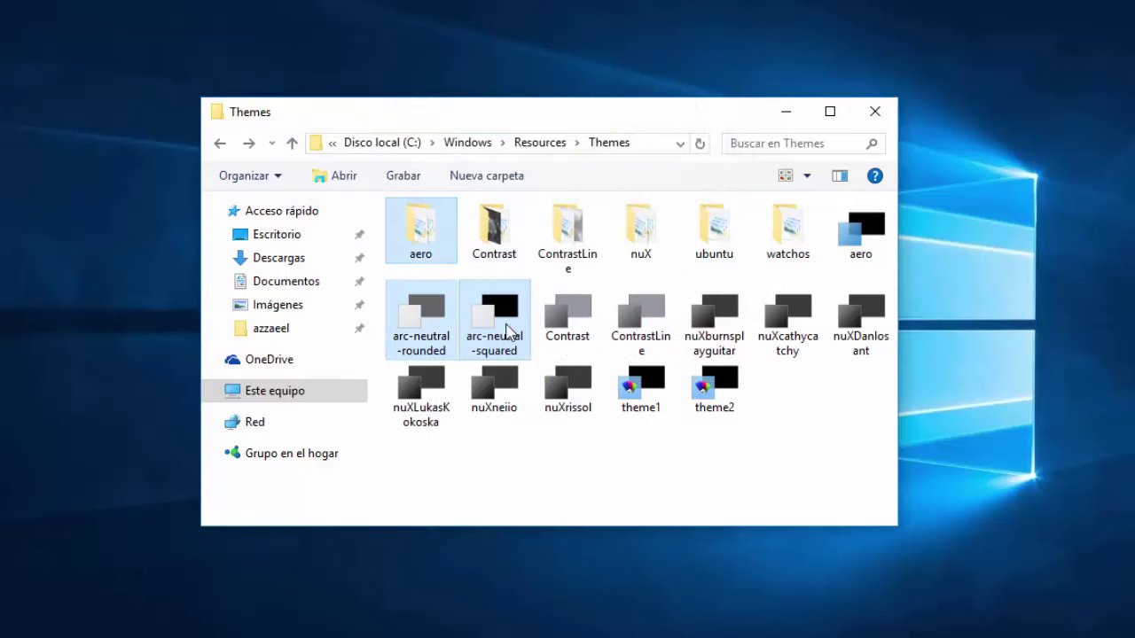
{"action": "left_click", "coordinate": [770, 431]}
Minimize the Themes folder and open the theme configuration from the desktop's personalization settings
{"action": "left_click", "coordinate": [786, 112]}
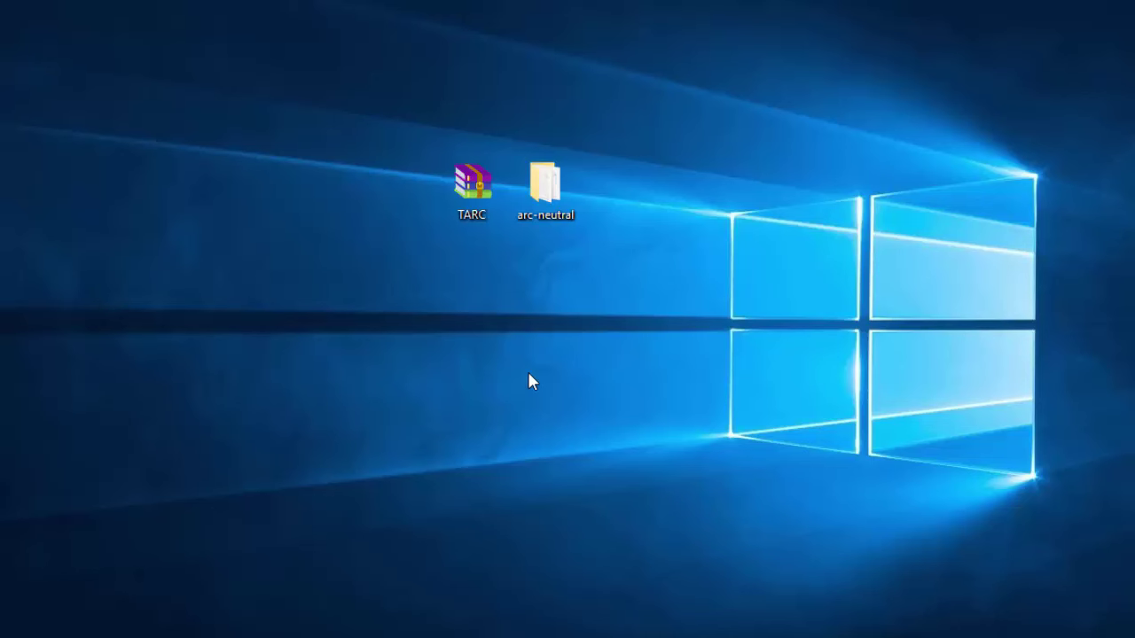
{"action": "right_click", "coordinate": [439, 321]}
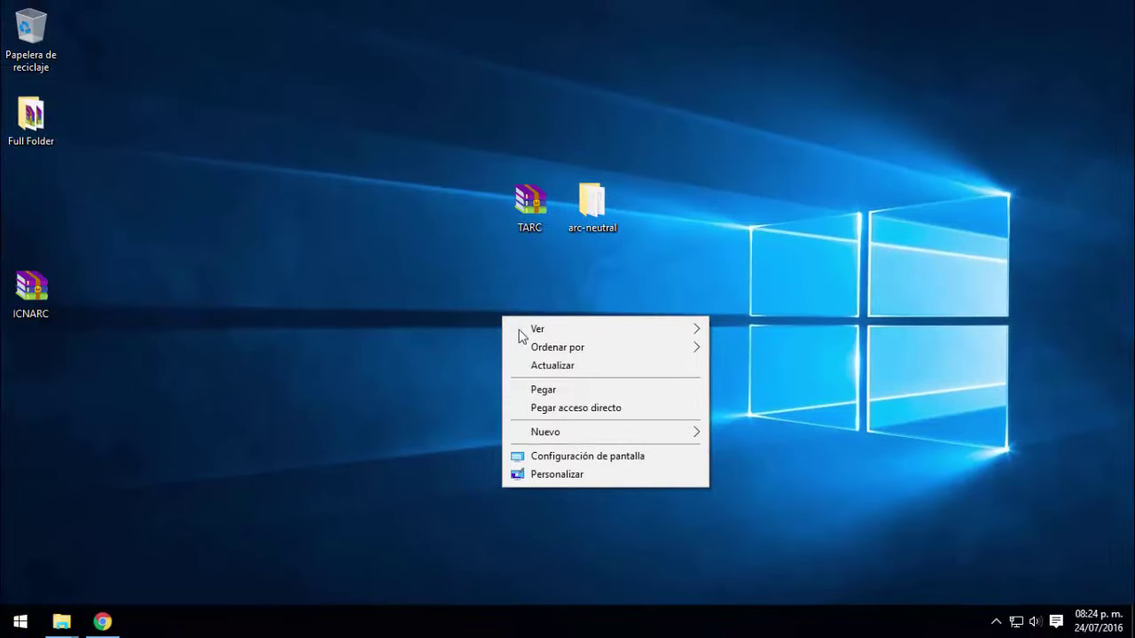
{"action": "left_click", "coordinate": [557, 475]}
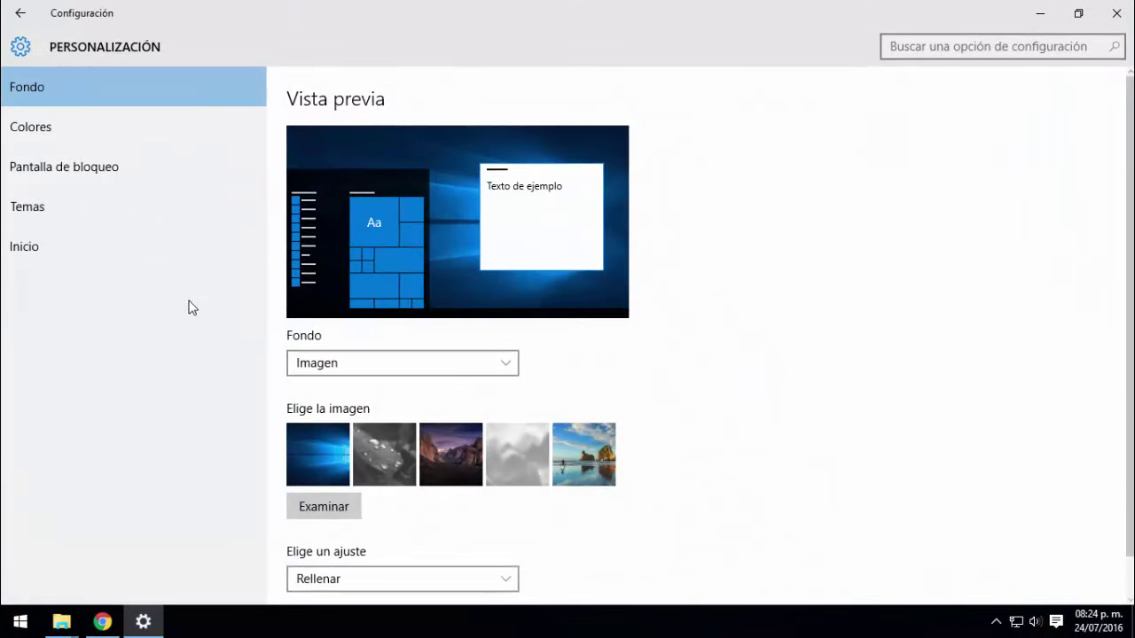
{"action": "left_click", "coordinate": [57, 206]}
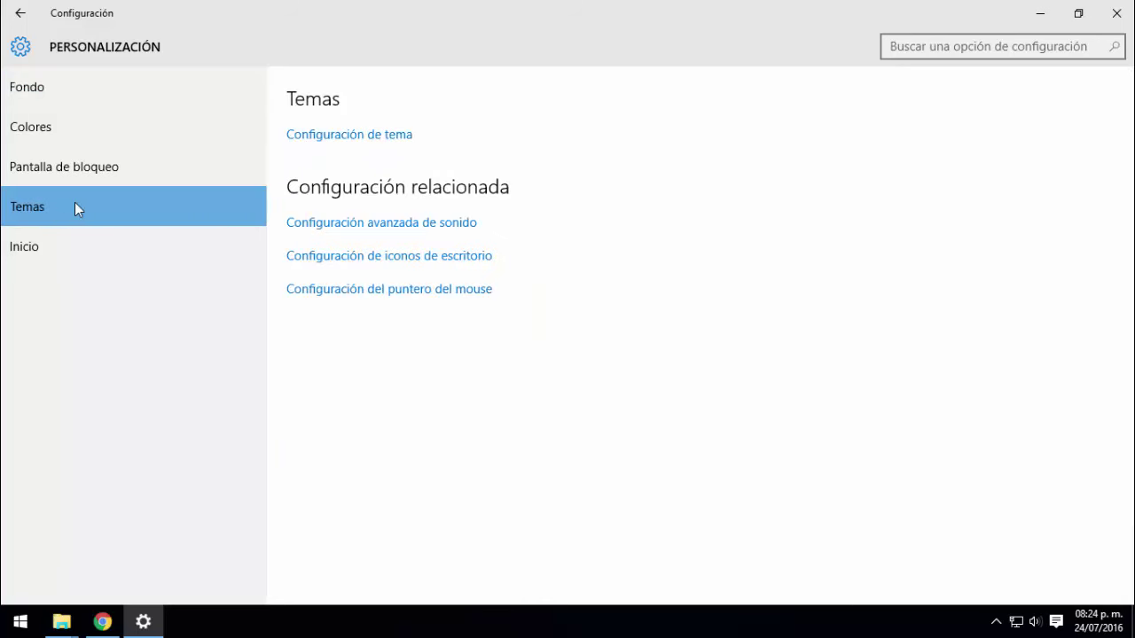
{"action": "left_click", "coordinate": [310, 142]}
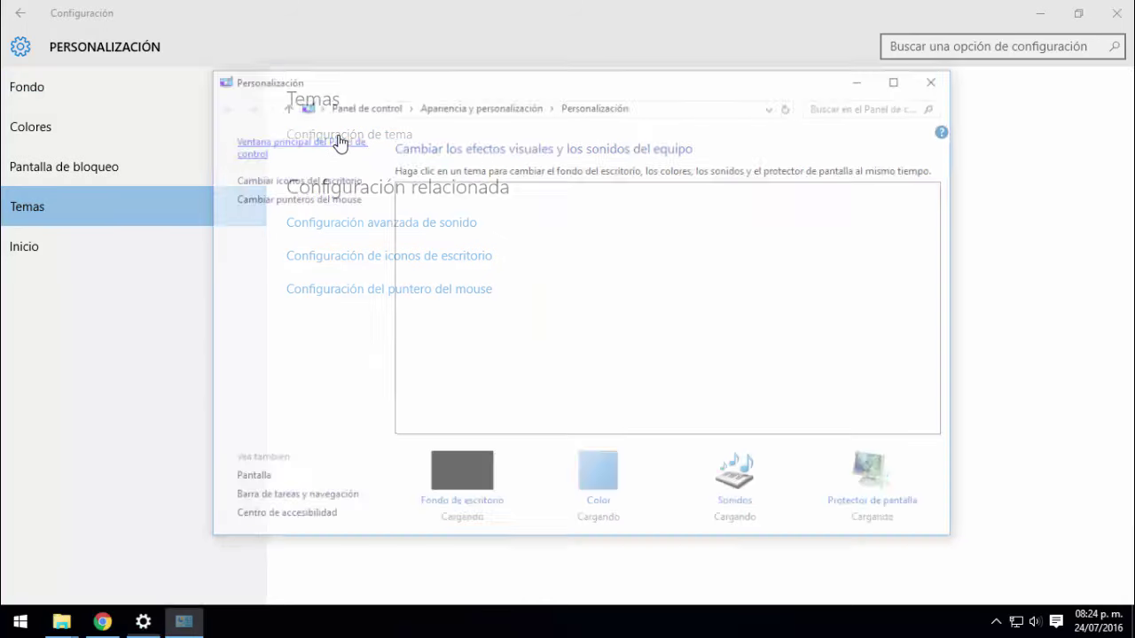
Apply the installed arc-neutral-rounded theme, minimize the settings window, and close the Personalización window
{"action": "left_click_drag", "start_coordinate": [664, 83], "coordinate": [679, 79]}
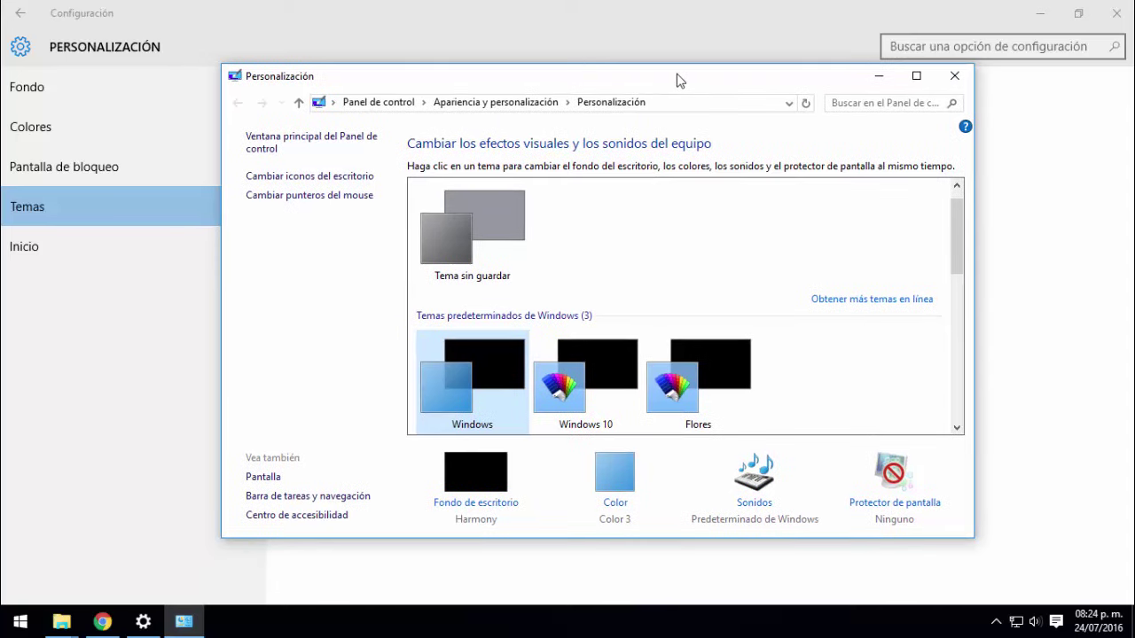
{"action": "left_click_drag", "start_coordinate": [960, 203], "coordinate": [962, 298]}
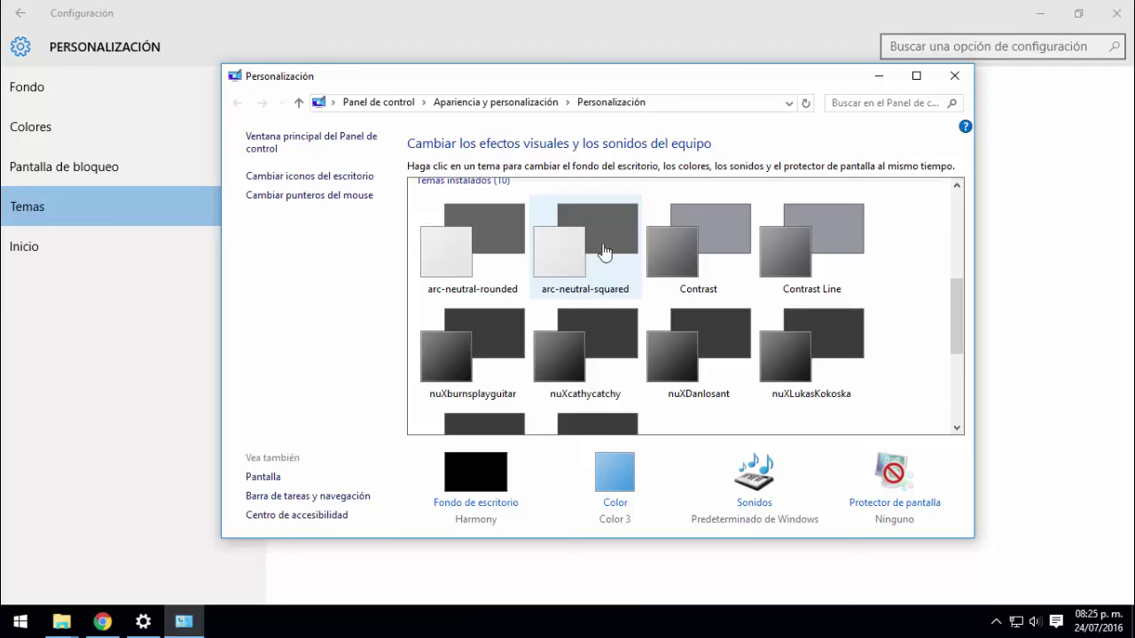
{"action": "left_click", "coordinate": [498, 253]}
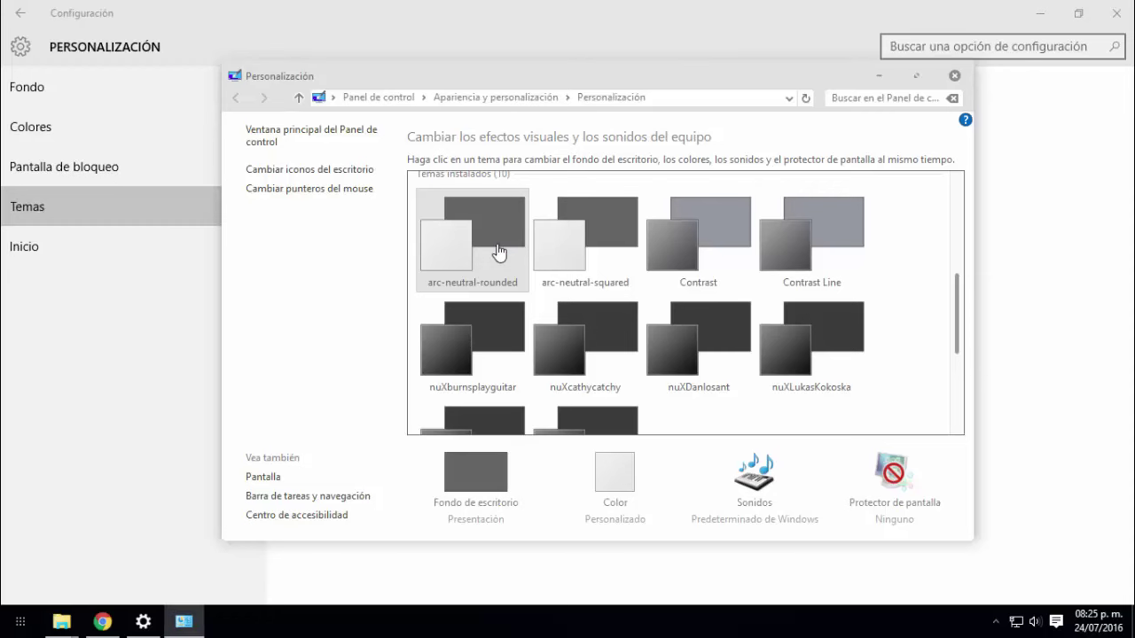
{"action": "left_click", "coordinate": [1039, 13]}
{"action": "mouse_move", "coordinate": [647, 71]}
{"action": "left_mouse_down"}
{"action": "mouse_move", "coordinate": [689, 74]}
{"action": "mouse_move", "coordinate": [665, 77]}
{"action": "left_mouse_up"}
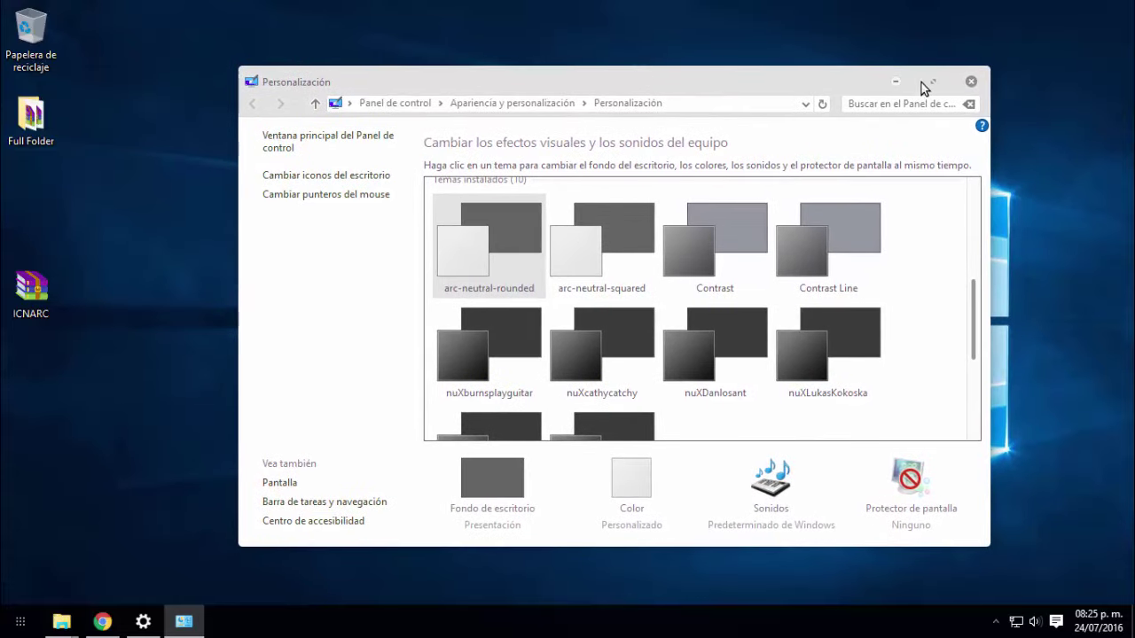
{"action": "left_click", "coordinate": [971, 81]}
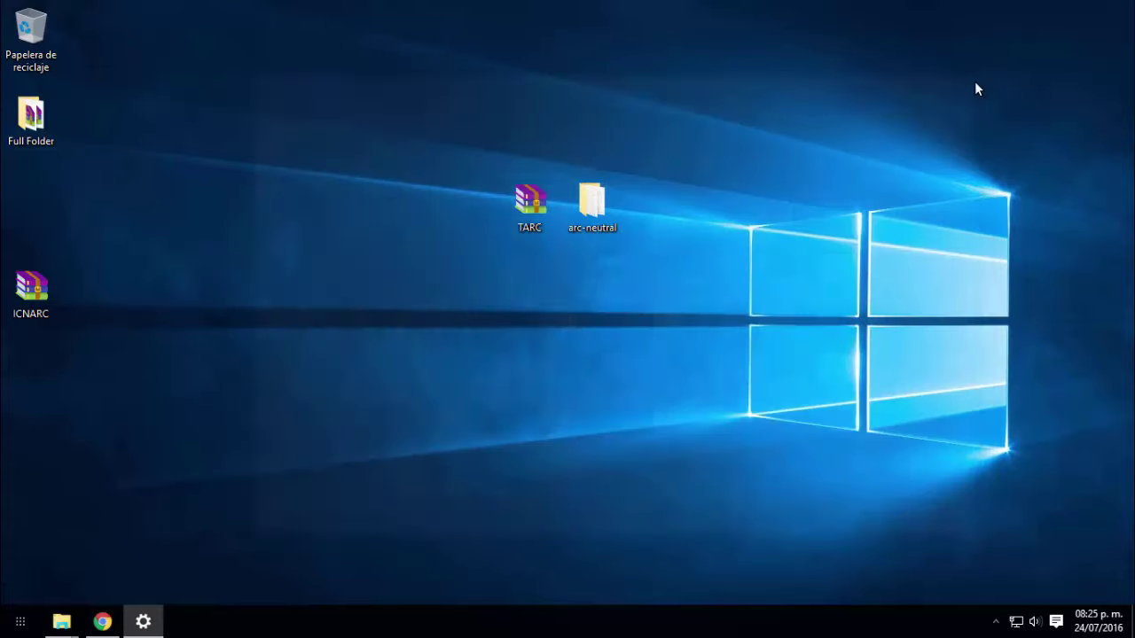
Bring up and close both open Themes folder windows, the system one and the November Update one
{"action": "mouse_move", "coordinate": [60, 612]}
{"action": "left_click", "coordinate": [48, 586]}
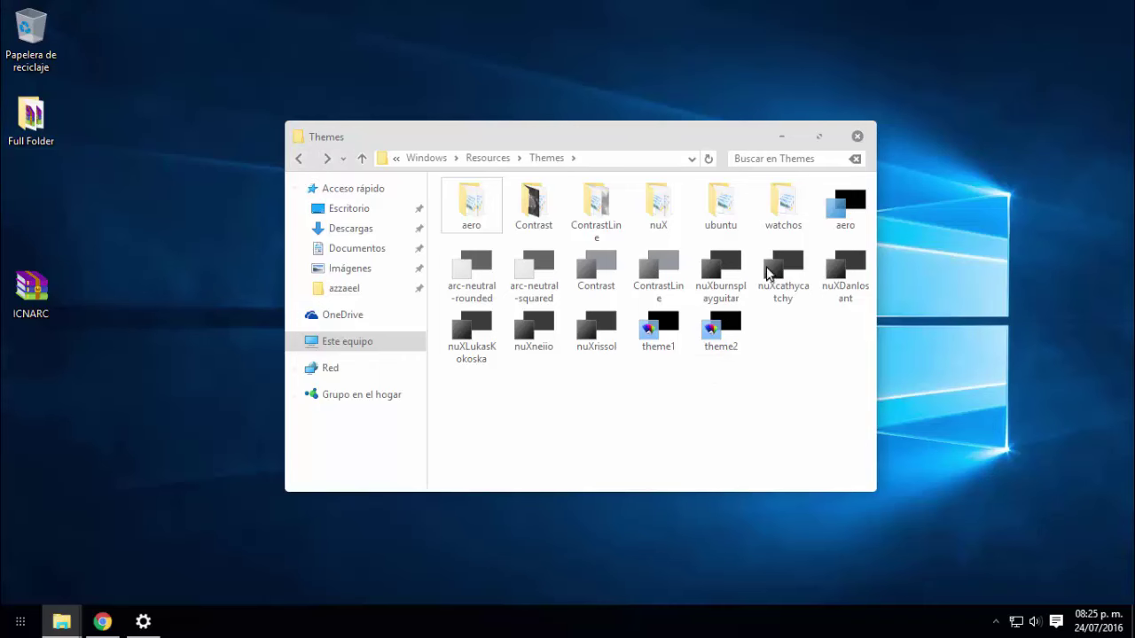
{"action": "left_click", "coordinate": [857, 136]}
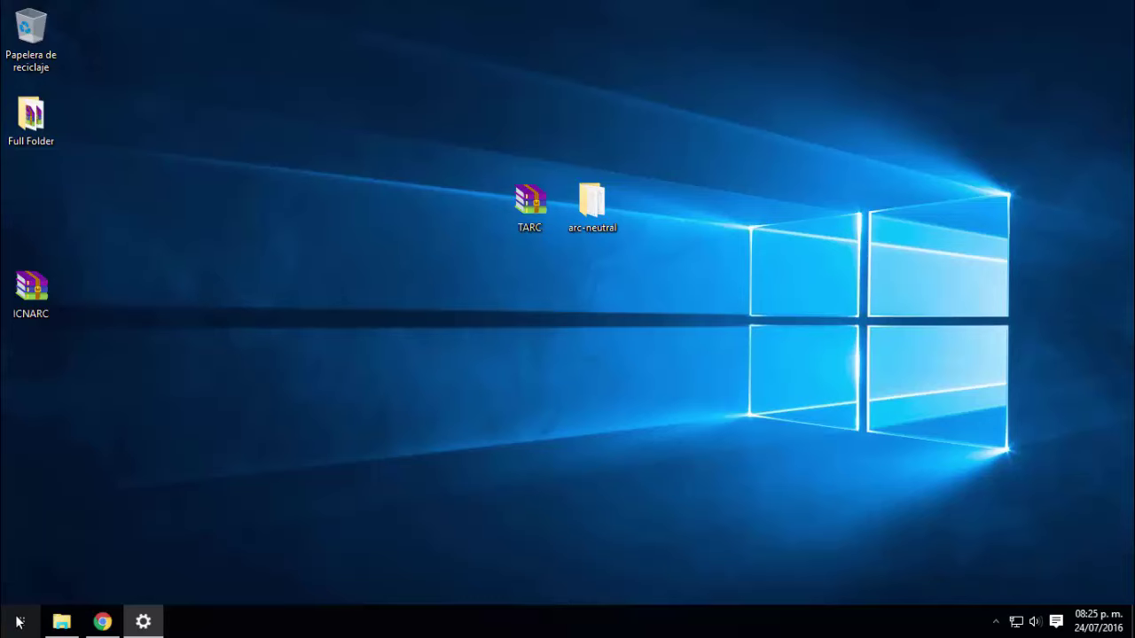
{"action": "left_click", "coordinate": [19, 622]}
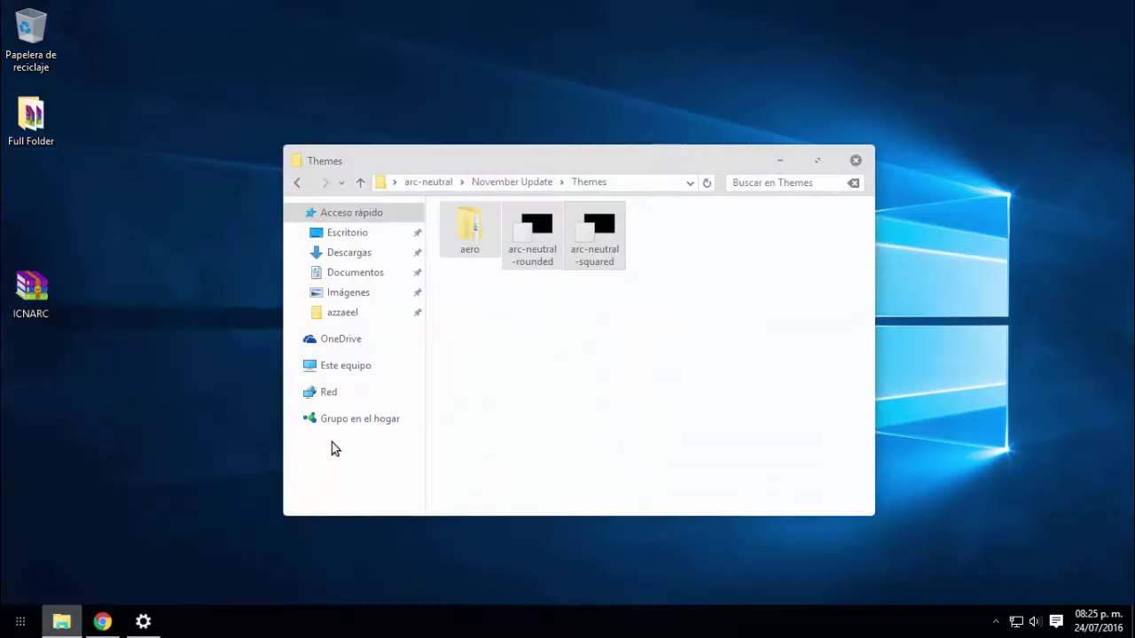
{"action": "left_click", "coordinate": [856, 160]}
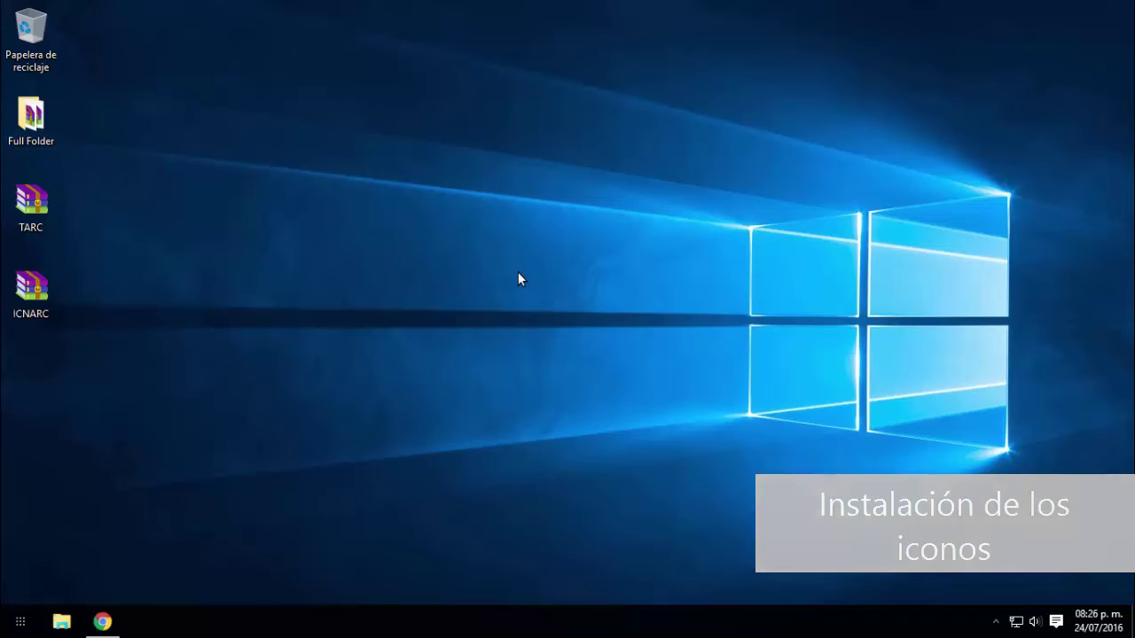
Extract the ICNARC archive on the desktop and open the extracted arc-neutral iPacks folder
{"action": "left_click_drag", "start_coordinate": [31, 288], "coordinate": [529, 220]}
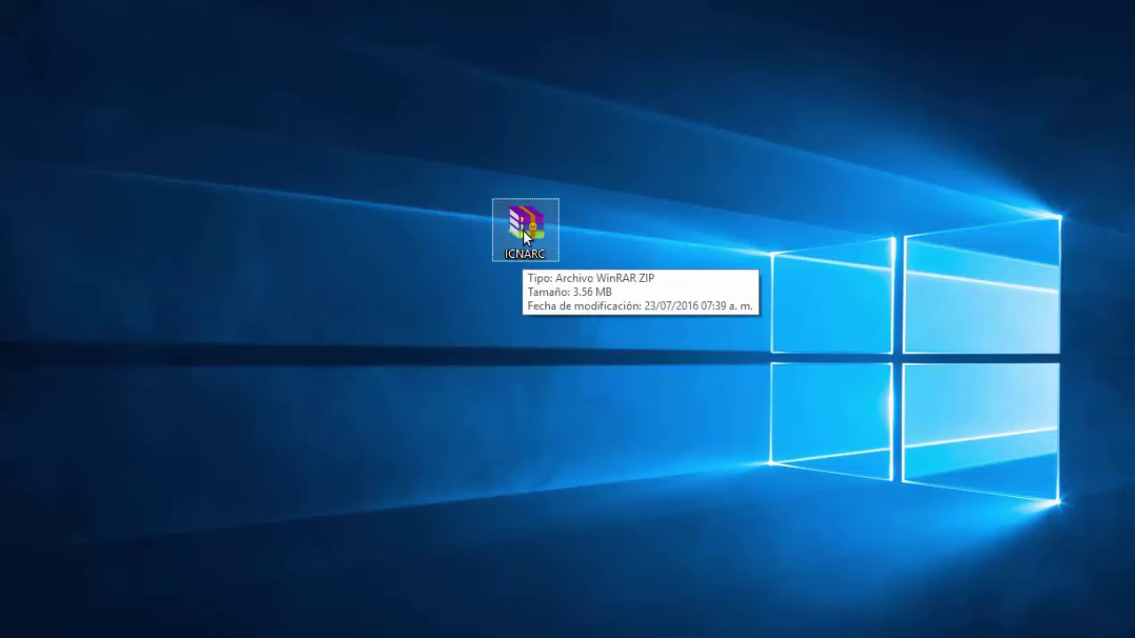
{"action": "right_click", "coordinate": [525, 229]}
{"action": "left_click", "coordinate": [571, 306]}
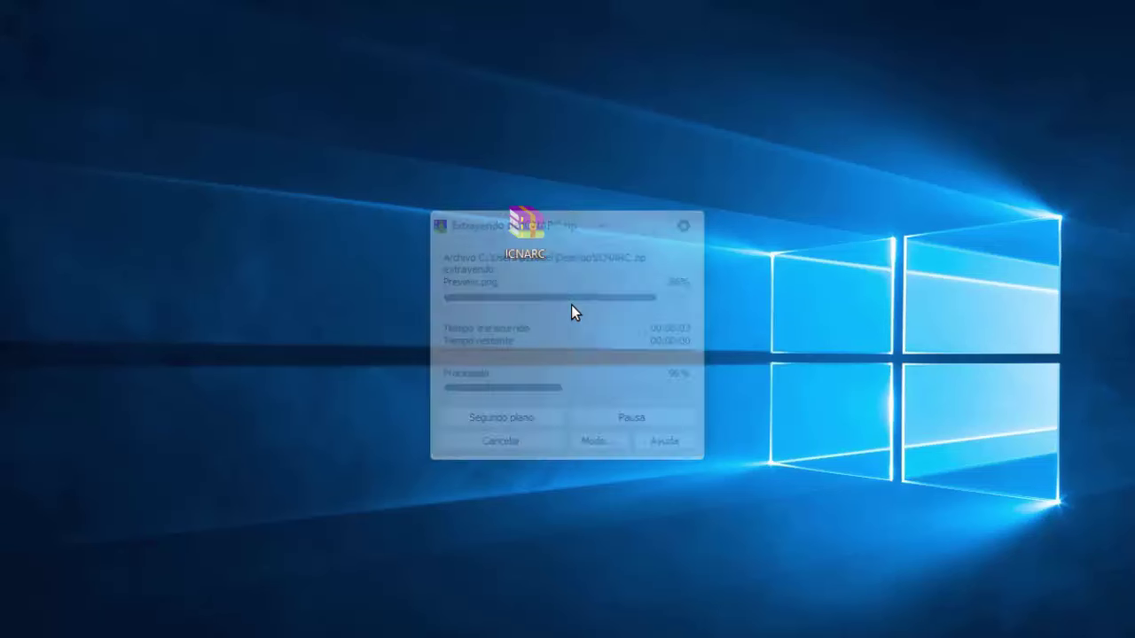
{"action": "left_click_drag", "start_coordinate": [10, 337], "coordinate": [612, 238]}
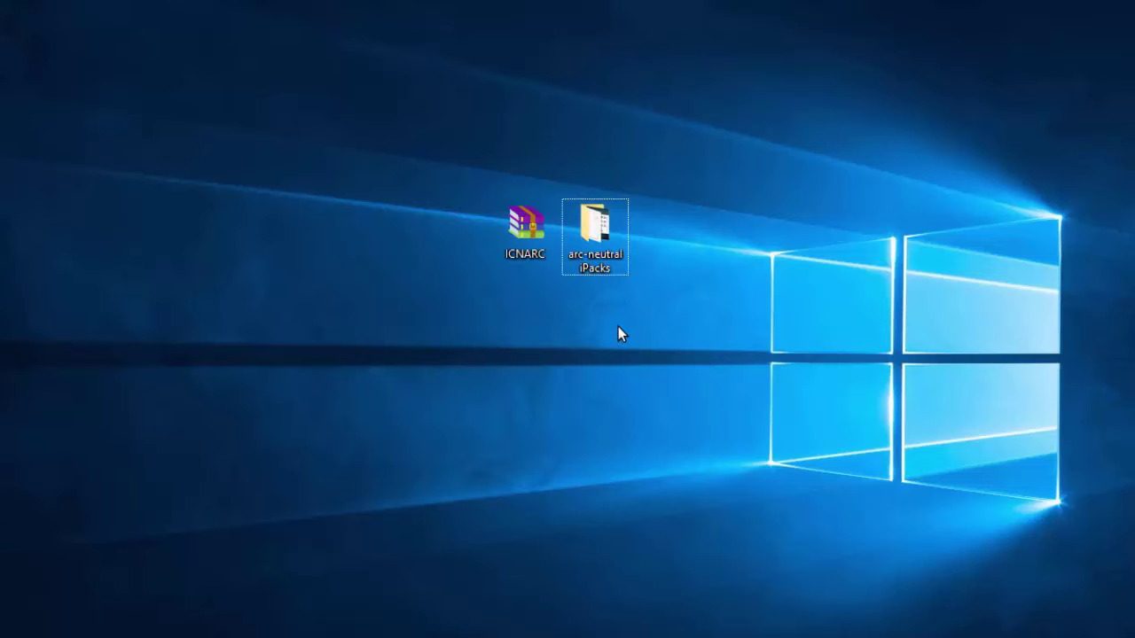
{"action": "left_click", "coordinate": [598, 270]}
{"action": "double_click", "coordinate": [598, 240]}
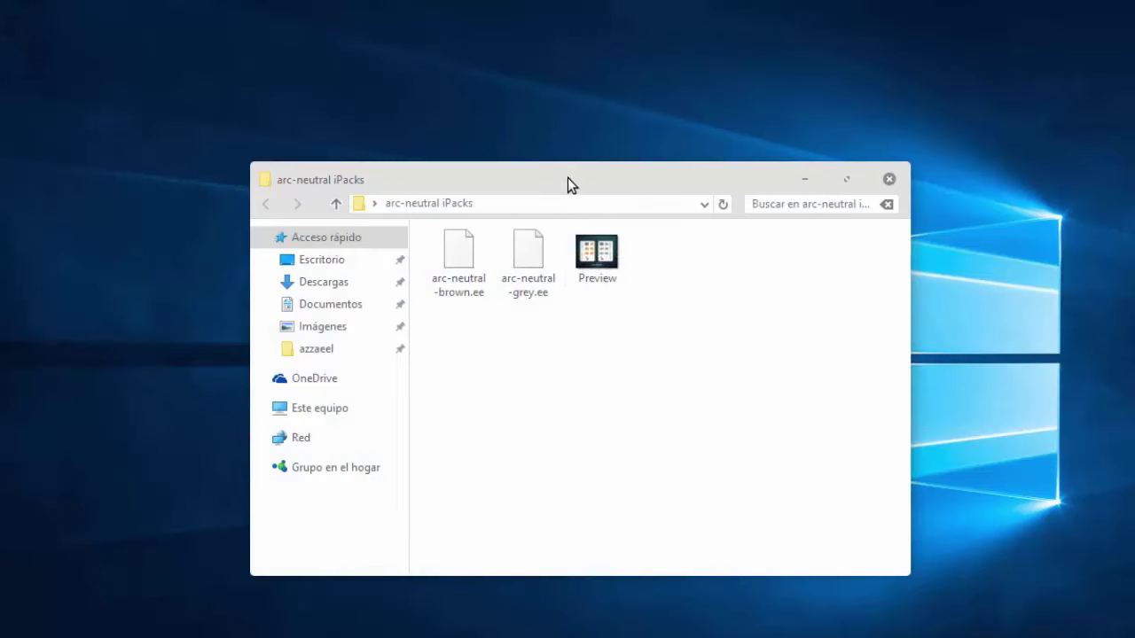
{"action": "left_click_drag", "start_coordinate": [570, 182], "coordinate": [562, 168]}
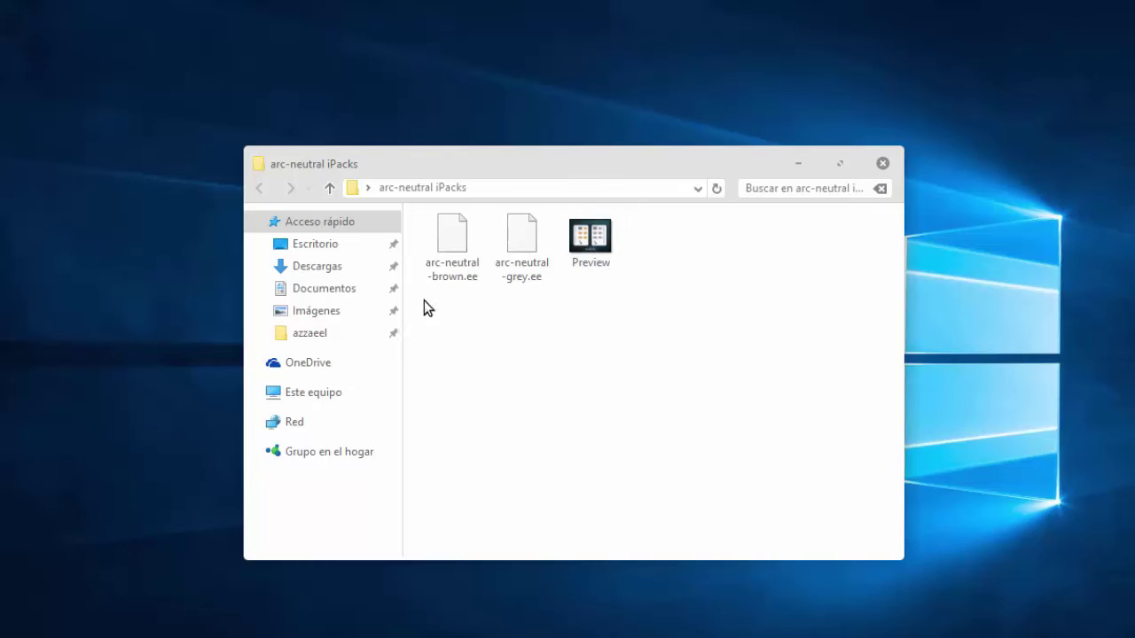
View the Preview image of the arc-neutral icon packs, and close it
{"action": "double_click", "coordinate": [594, 244]}
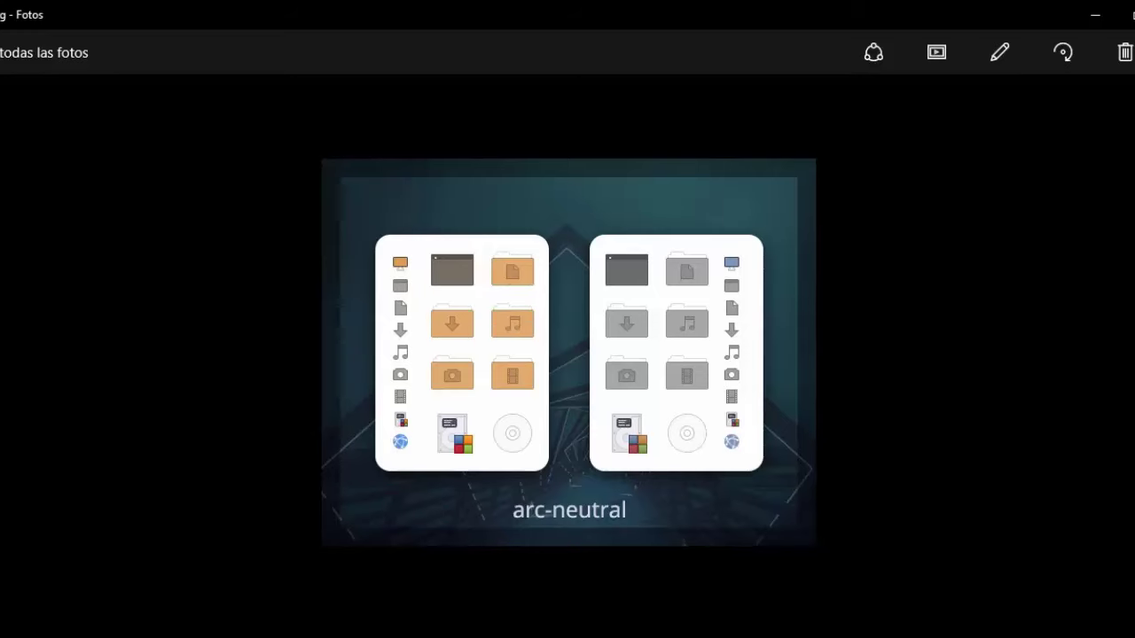
{"action": "key", "text": "alt+F4"}
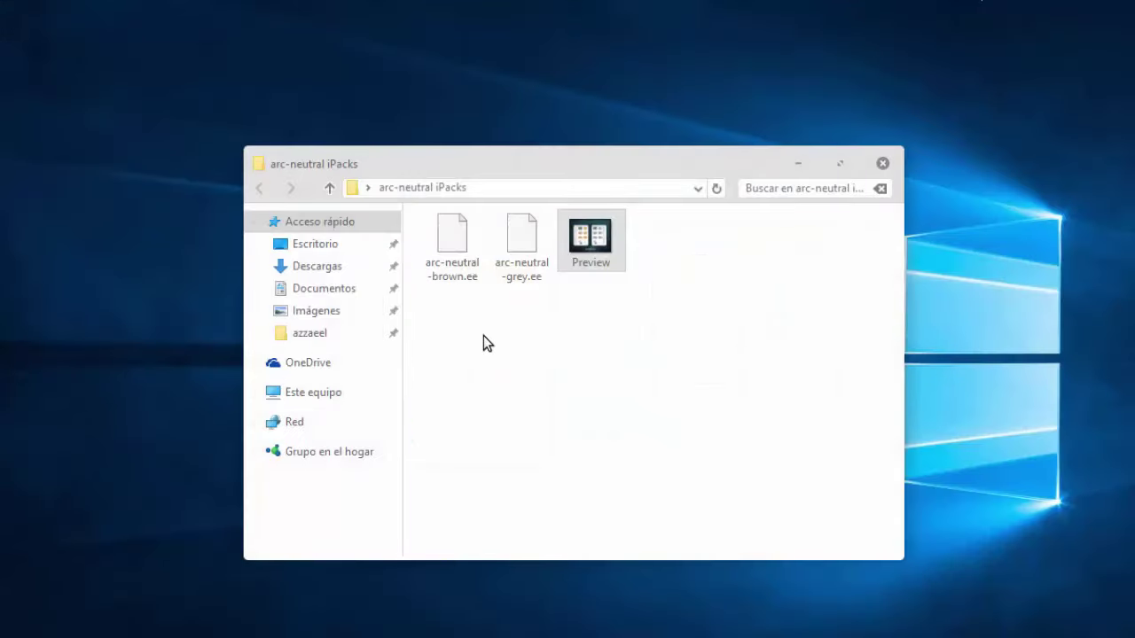
{"action": "left_click", "coordinate": [483, 344]}
{"action": "left_click_drag", "start_coordinate": [429, 314], "coordinate": [504, 301]}
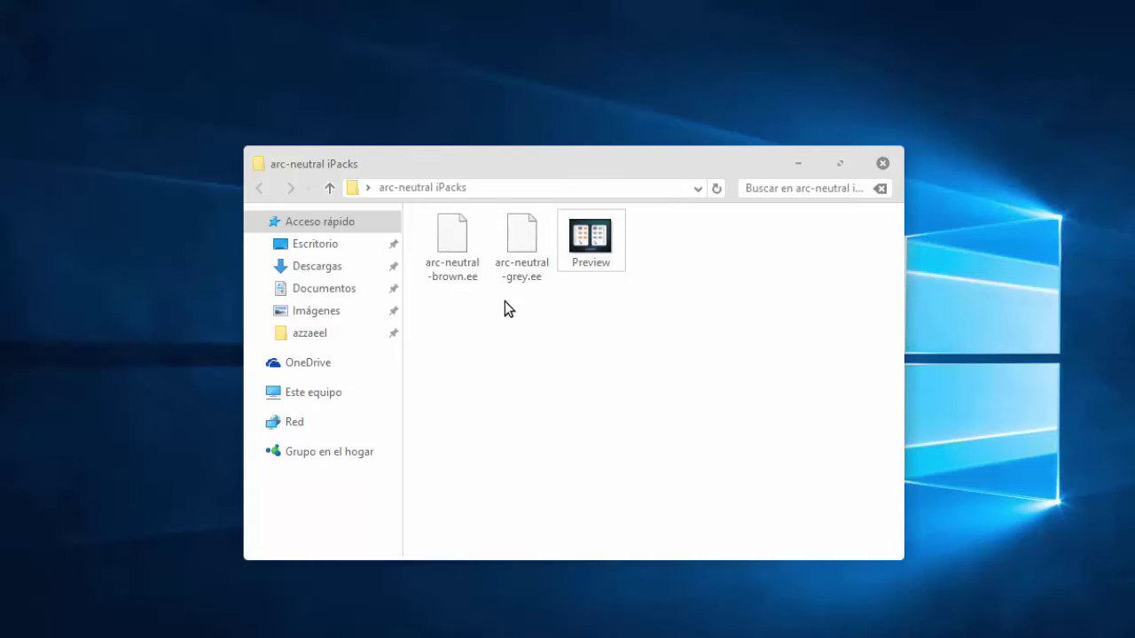
Rename arc-neutral-grey.ee to arc-neutral-grey.exe, accepting the file extension change
{"action": "left_click", "coordinate": [521, 276]}
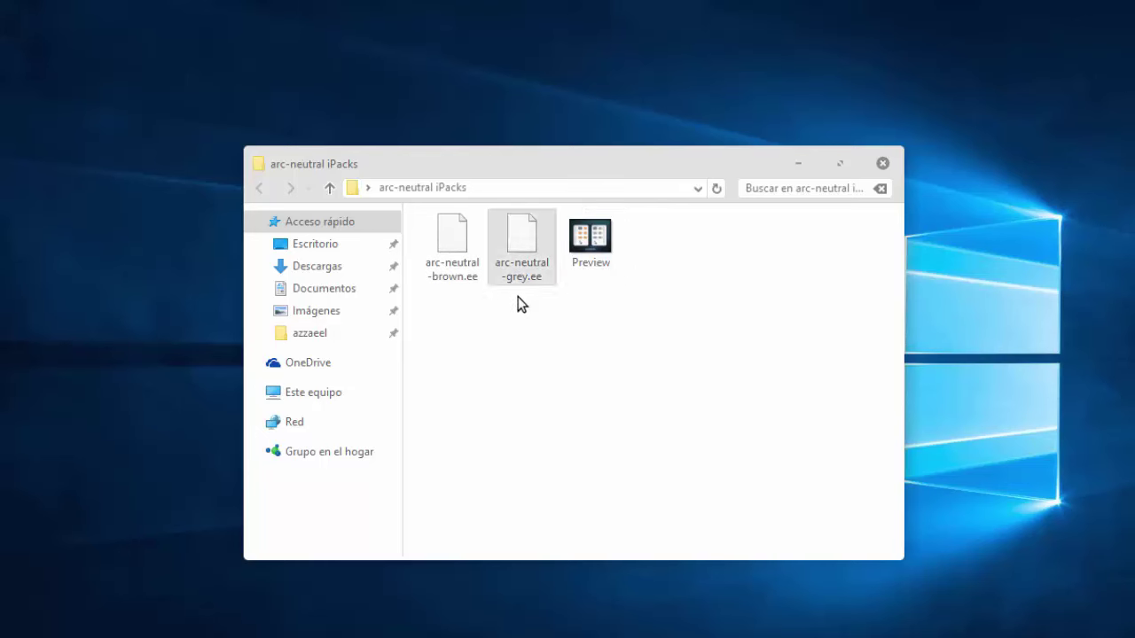
{"action": "left_click", "coordinate": [439, 274]}
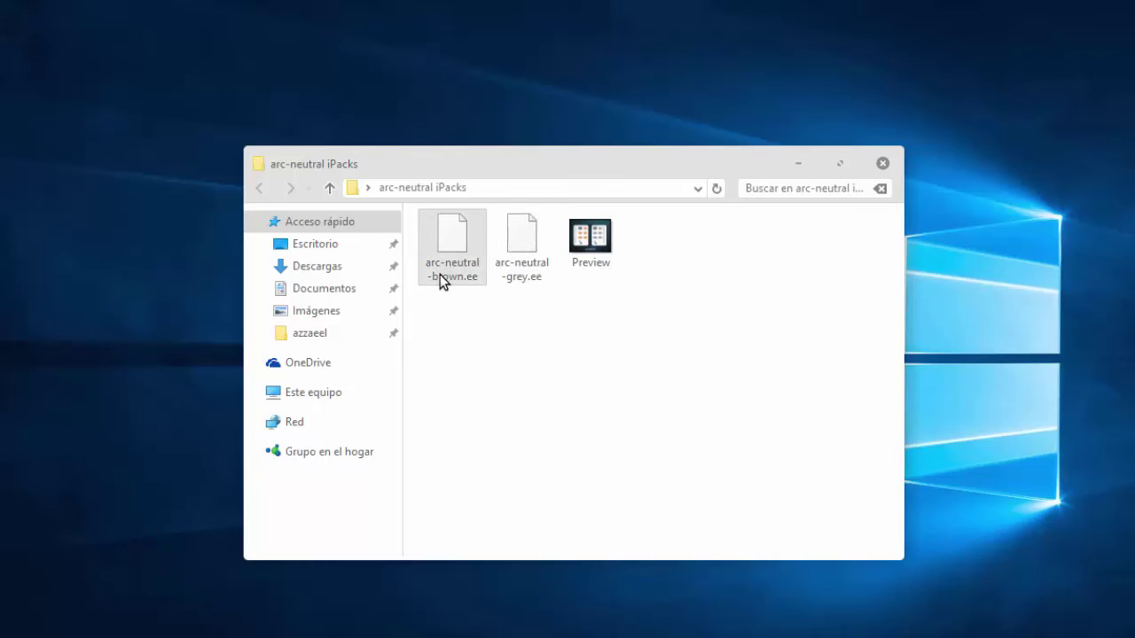
{"action": "left_click", "coordinate": [522, 277]}
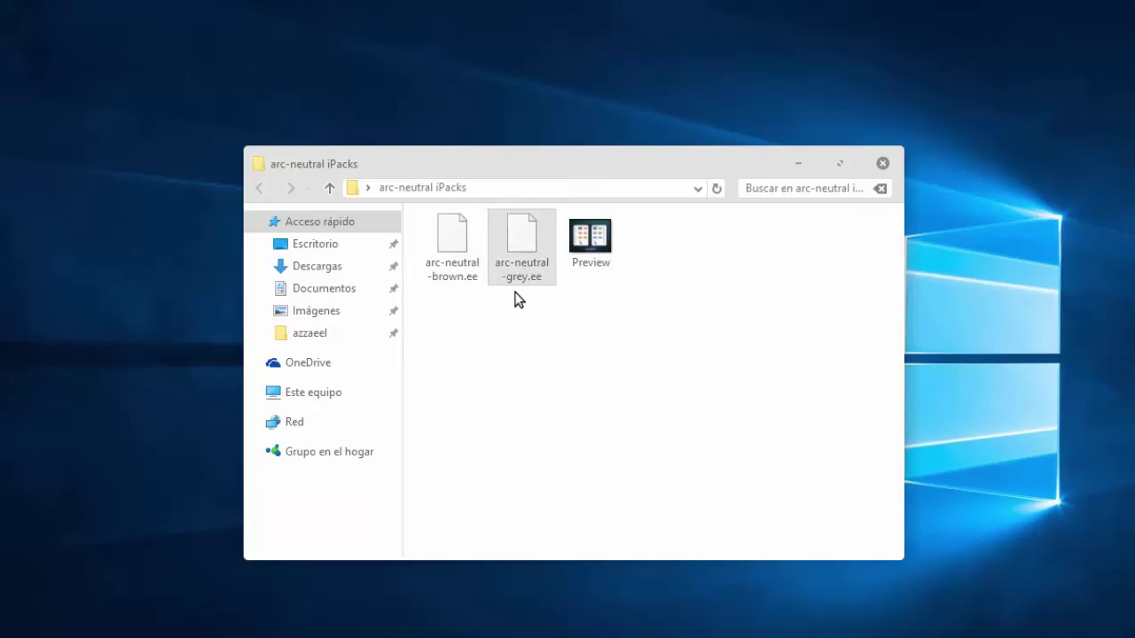
{"action": "right_click", "coordinate": [531, 273]}
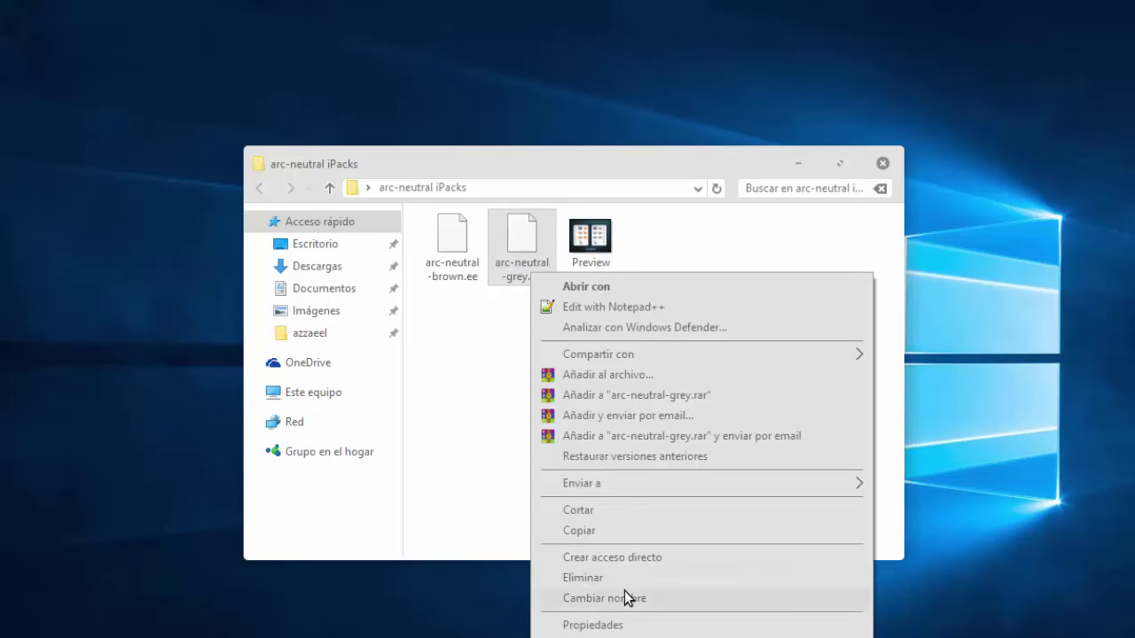
{"action": "left_click", "coordinate": [624, 597]}
{"action": "key", "text": "End"}
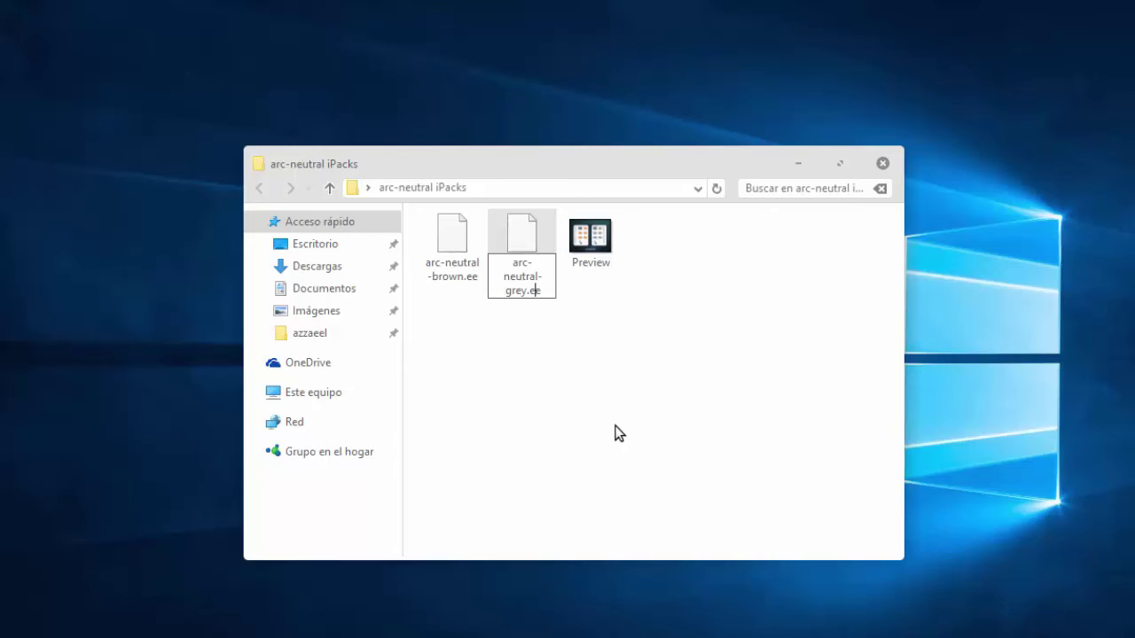
{"action": "type", "text": "x"}
{"action": "key", "text": "Return"}
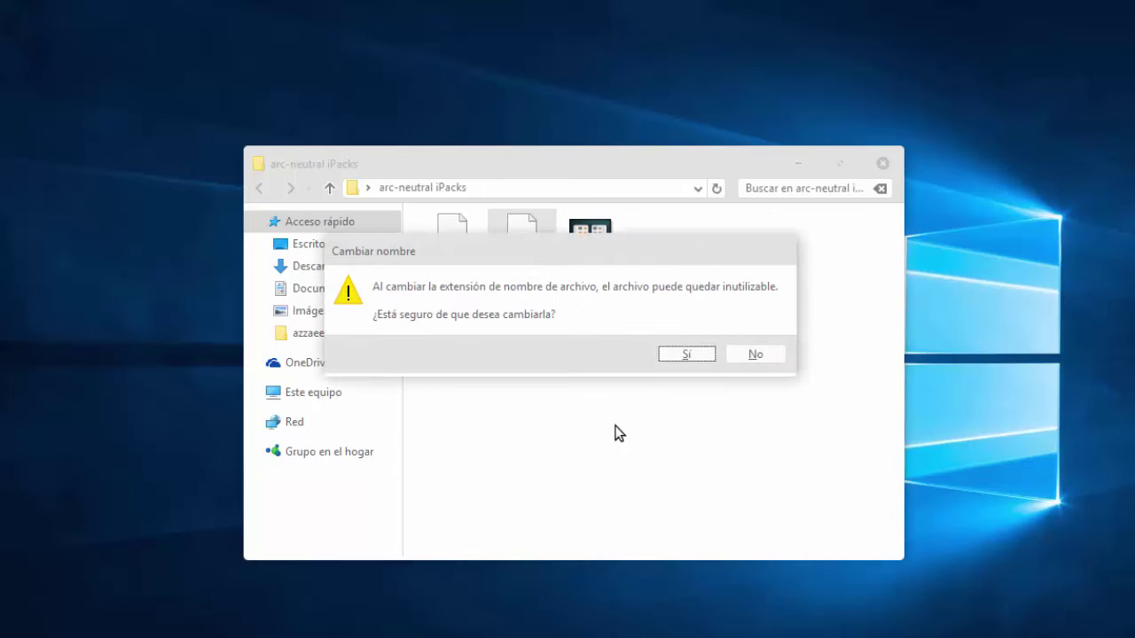
{"action": "left_click", "coordinate": [678, 358]}
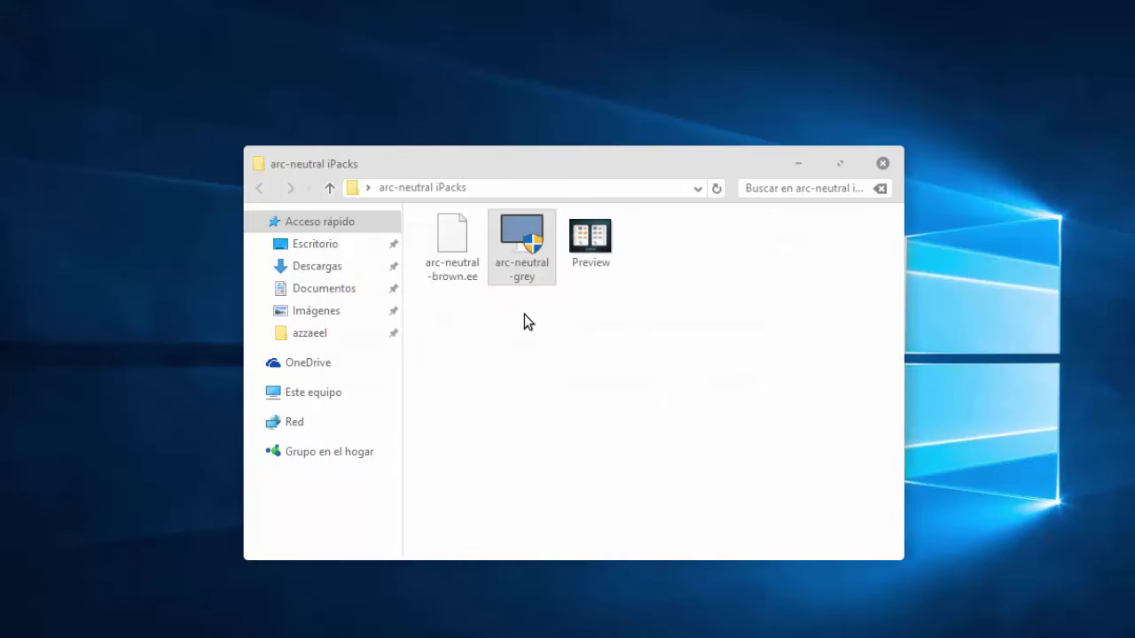
Run the arc-neutral-grey installer as administrator, allow it to make changes, and accept its license agreement
{"action": "right_click", "coordinate": [525, 257]}
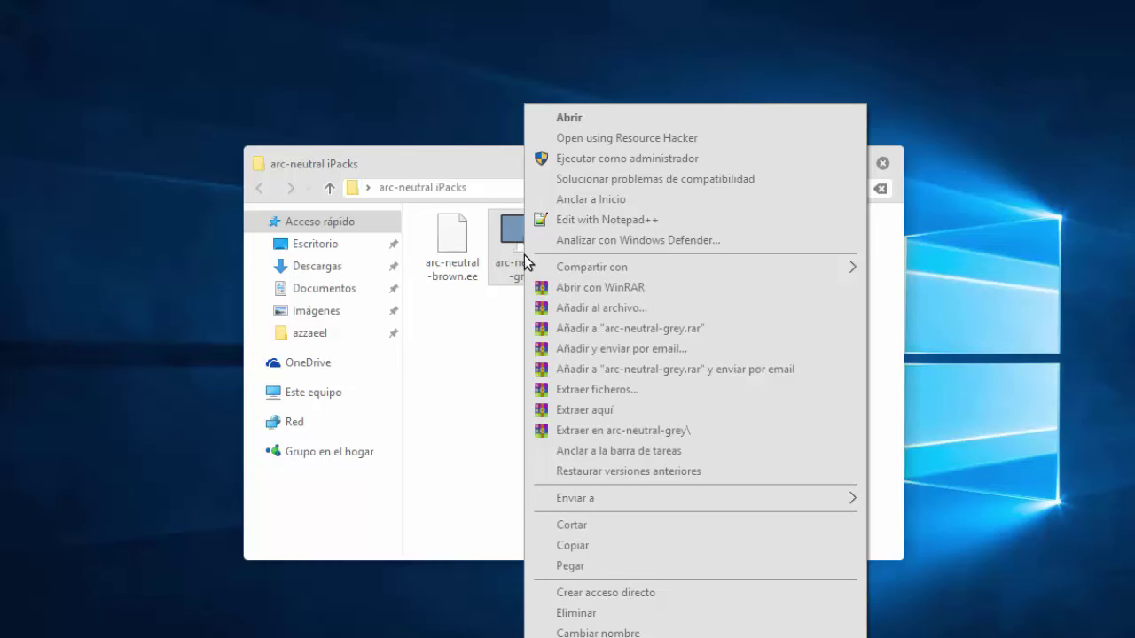
{"action": "left_click", "coordinate": [571, 160]}
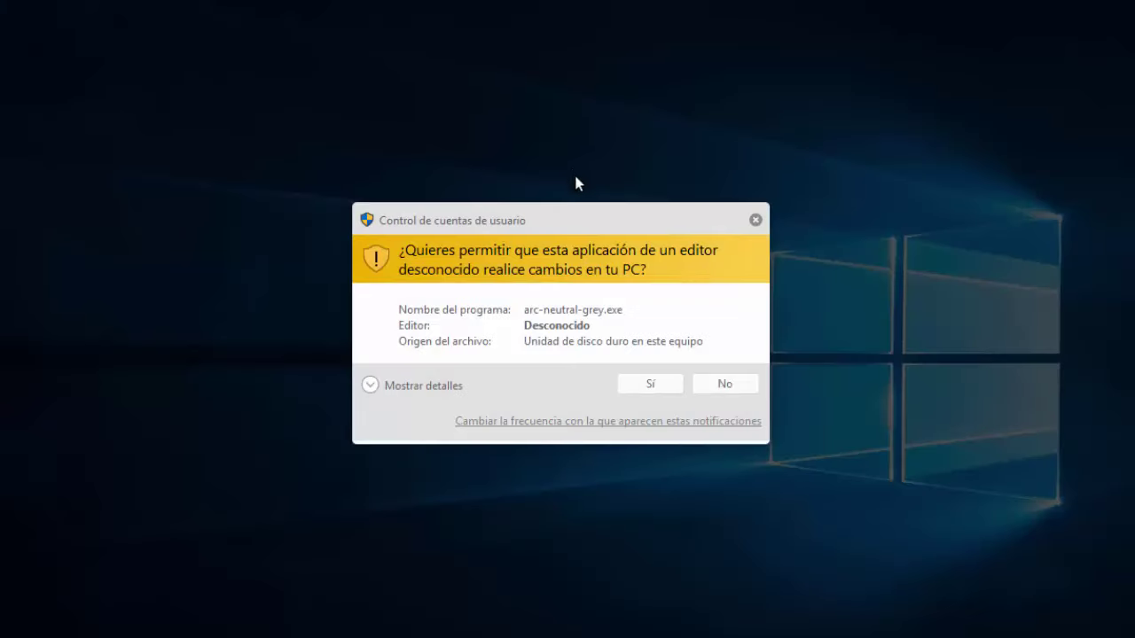
{"action": "left_click", "coordinate": [639, 384]}
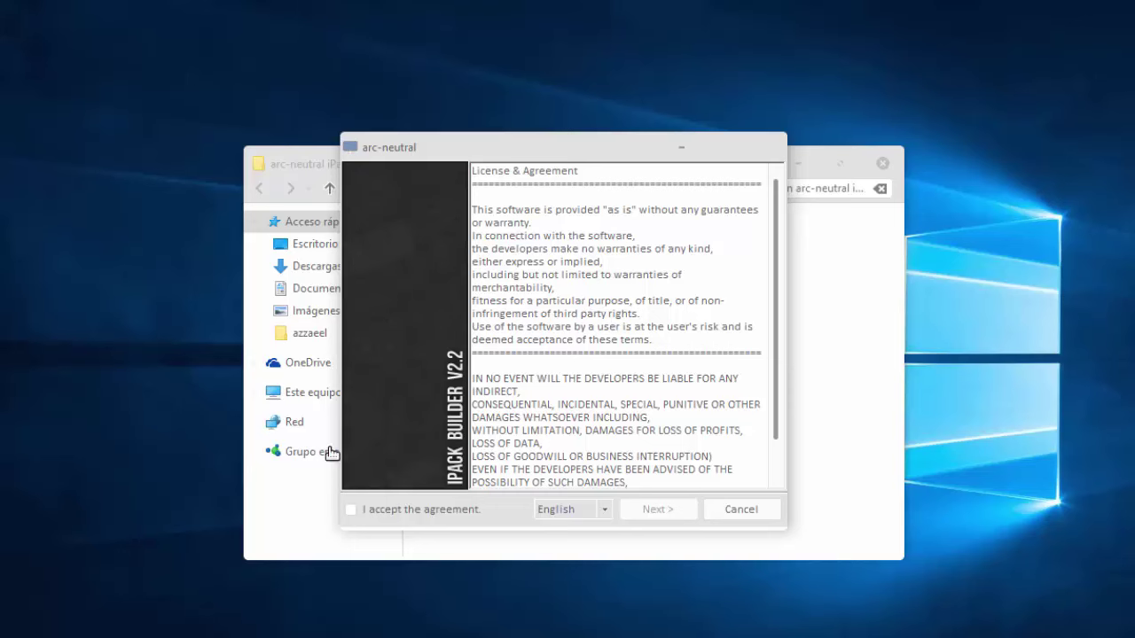
{"action": "left_click", "coordinate": [388, 511]}
{"action": "left_click", "coordinate": [645, 515]}
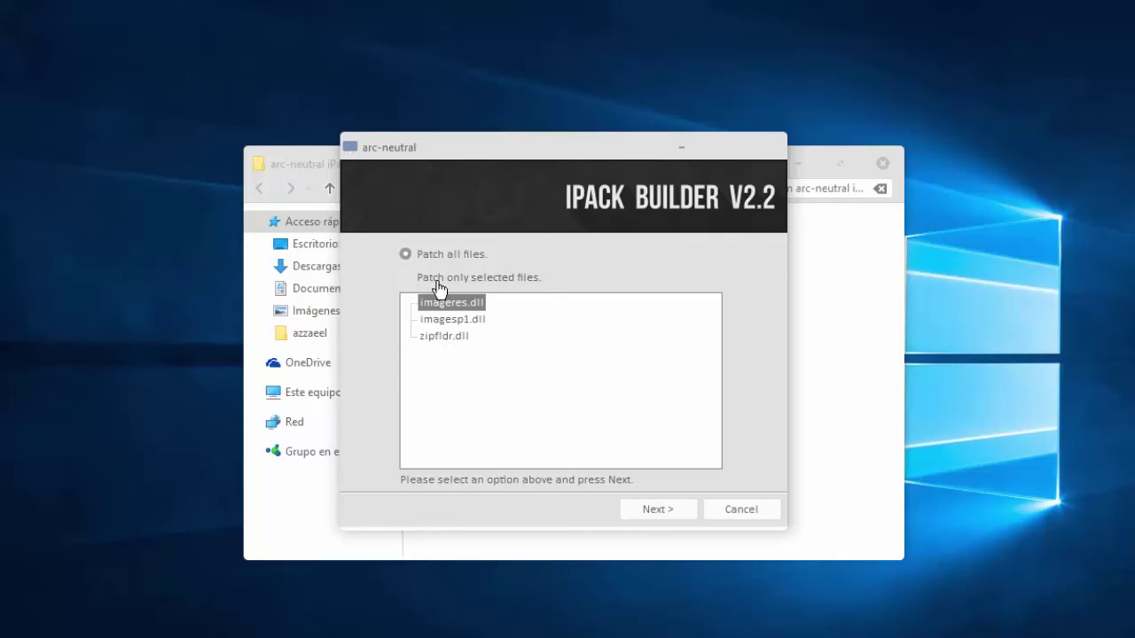
Install the arc-neutral icon pack with all files patched and no restore point, and finish the installer
{"action": "left_click", "coordinate": [439, 282]}
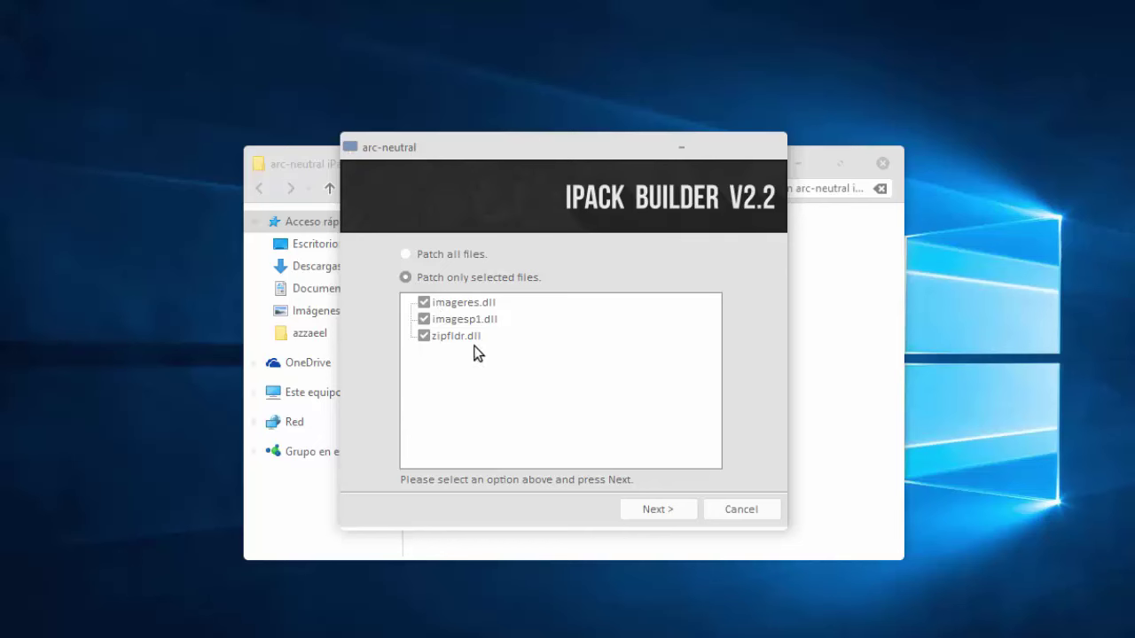
{"action": "left_click", "coordinate": [454, 255]}
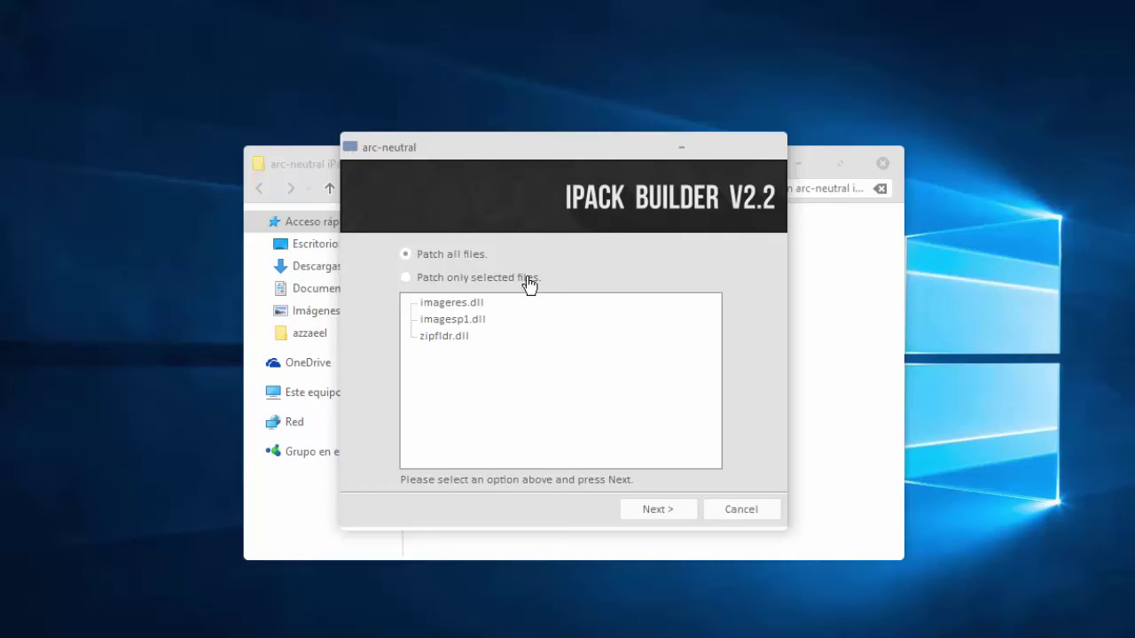
{"action": "left_click", "coordinate": [658, 510]}
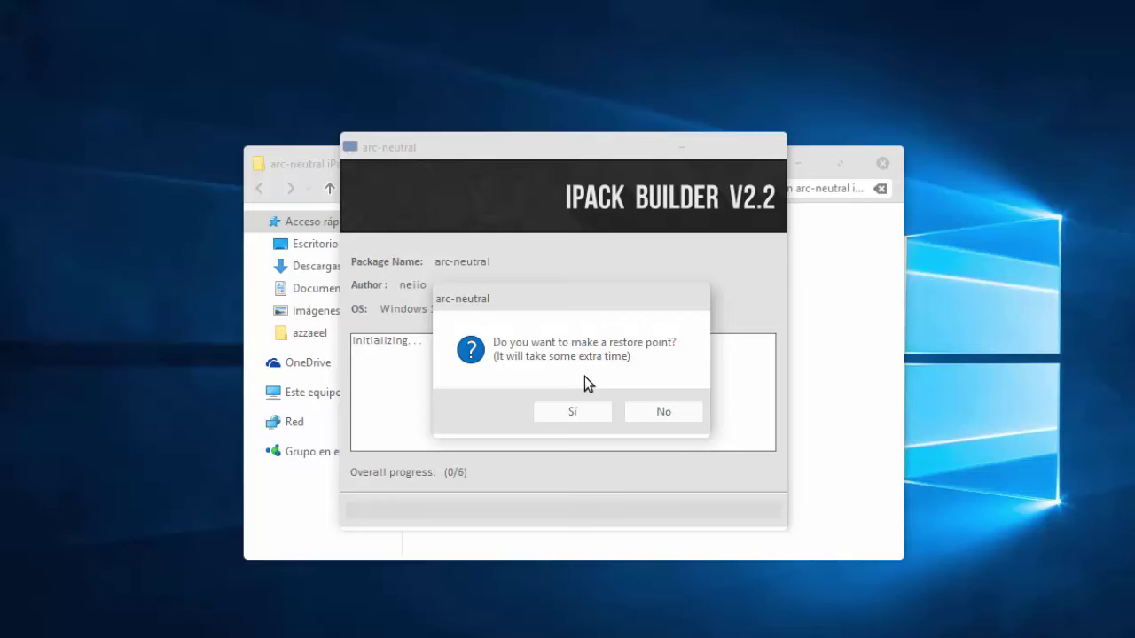
{"action": "left_click", "coordinate": [653, 412]}
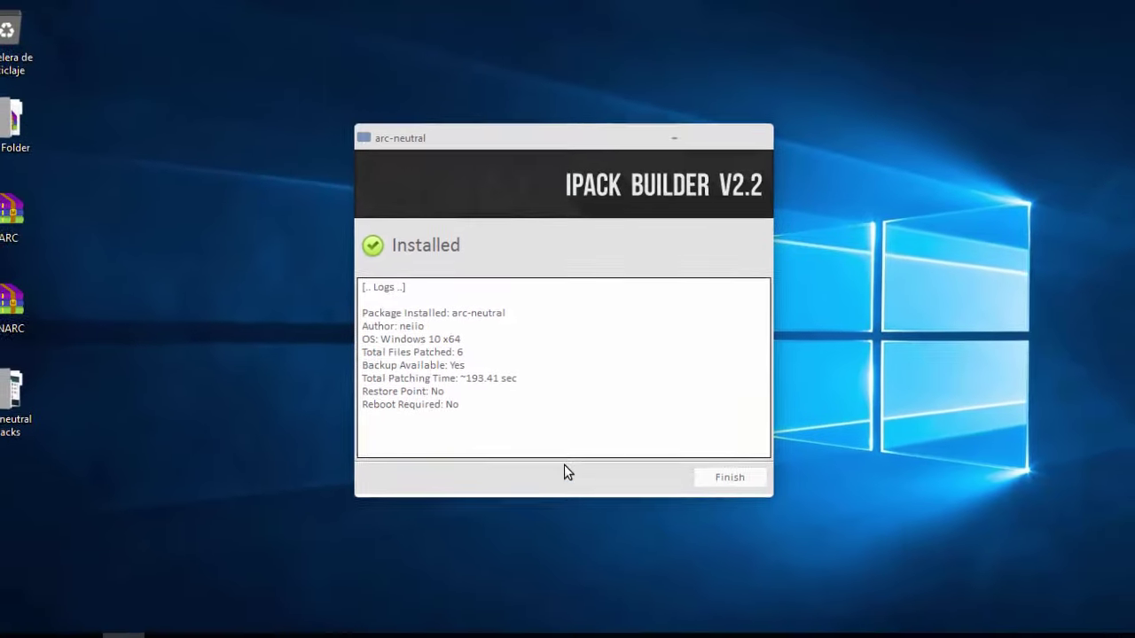
{"action": "left_click", "coordinate": [727, 510]}
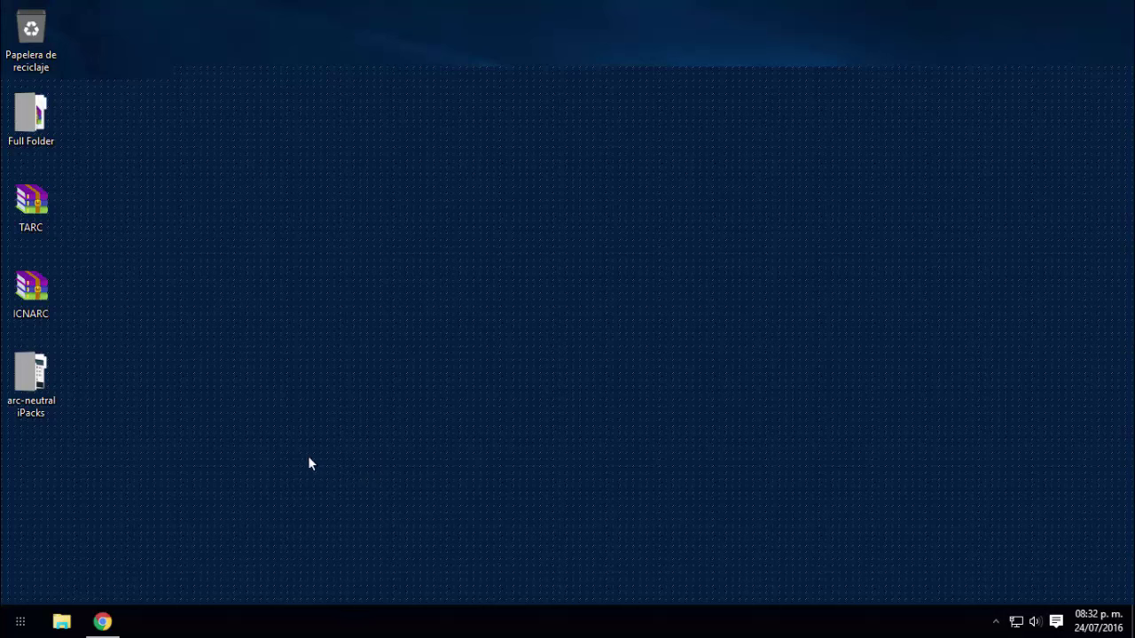
Open Este equipo in File Explorer to examine the folder and drive icons
{"action": "left_click", "coordinate": [63, 622]}
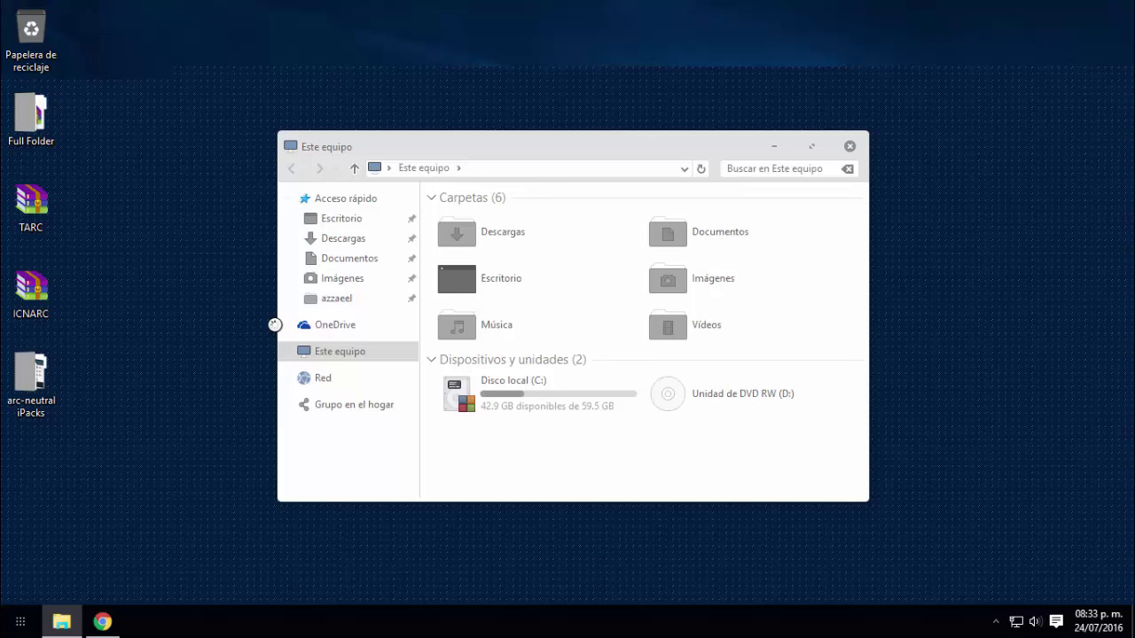
{"action": "left_click_drag", "start_coordinate": [453, 149], "coordinate": [473, 129]}
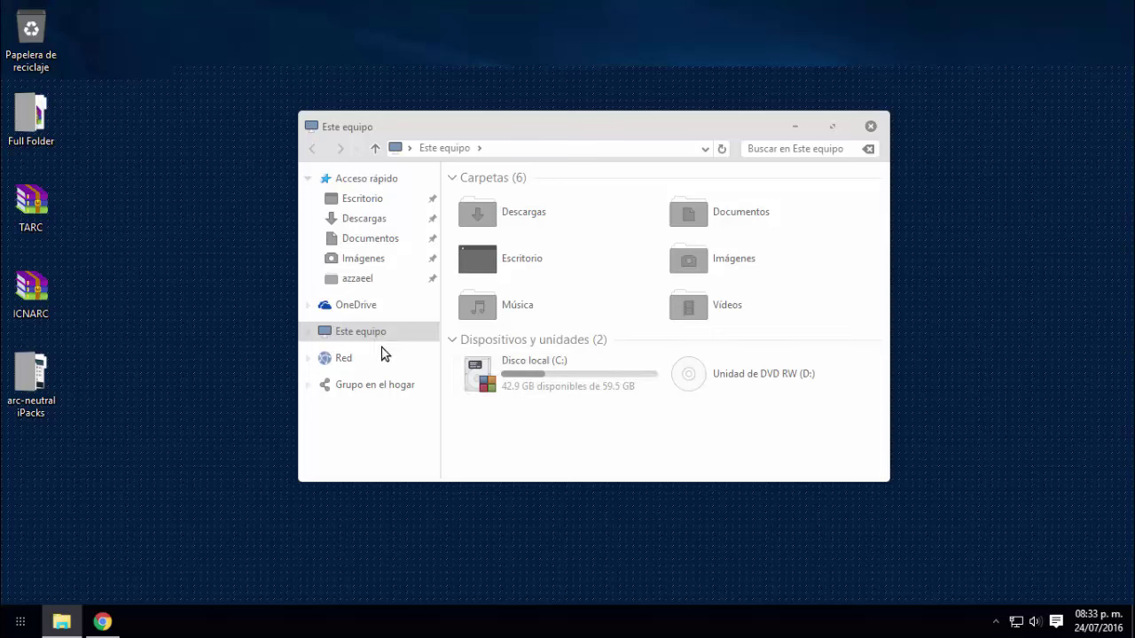
Collapse the Acceso rápido group in File Explorer's navigation pane to examine the main location icons
{"action": "left_click", "coordinate": [311, 332]}
{"action": "left_click", "coordinate": [309, 310]}
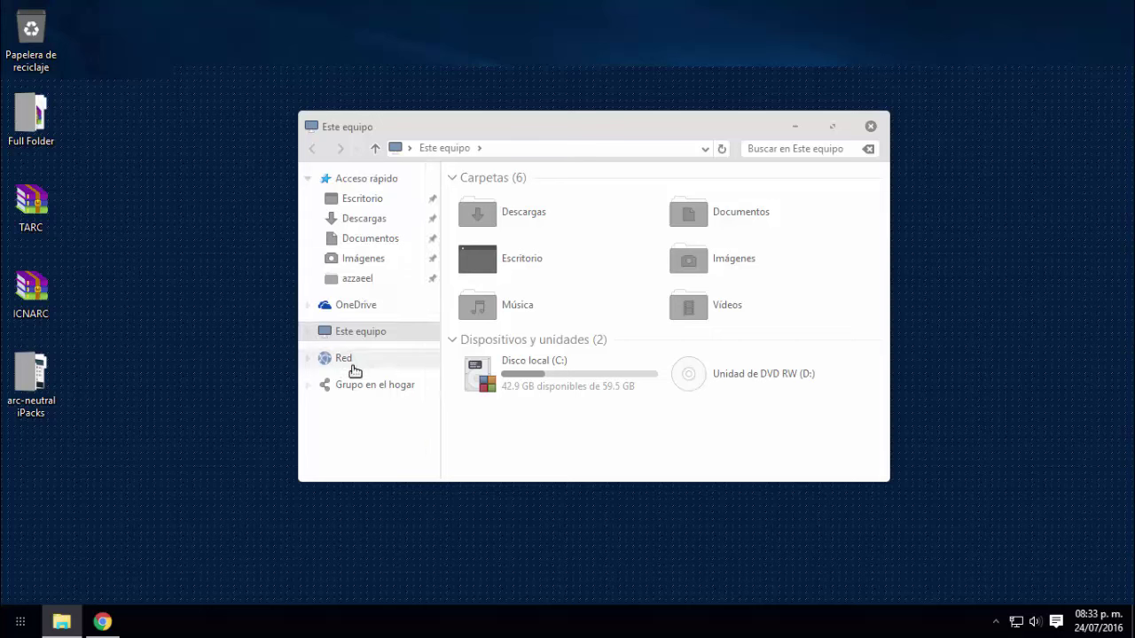
{"action": "left_click", "coordinate": [309, 179]}
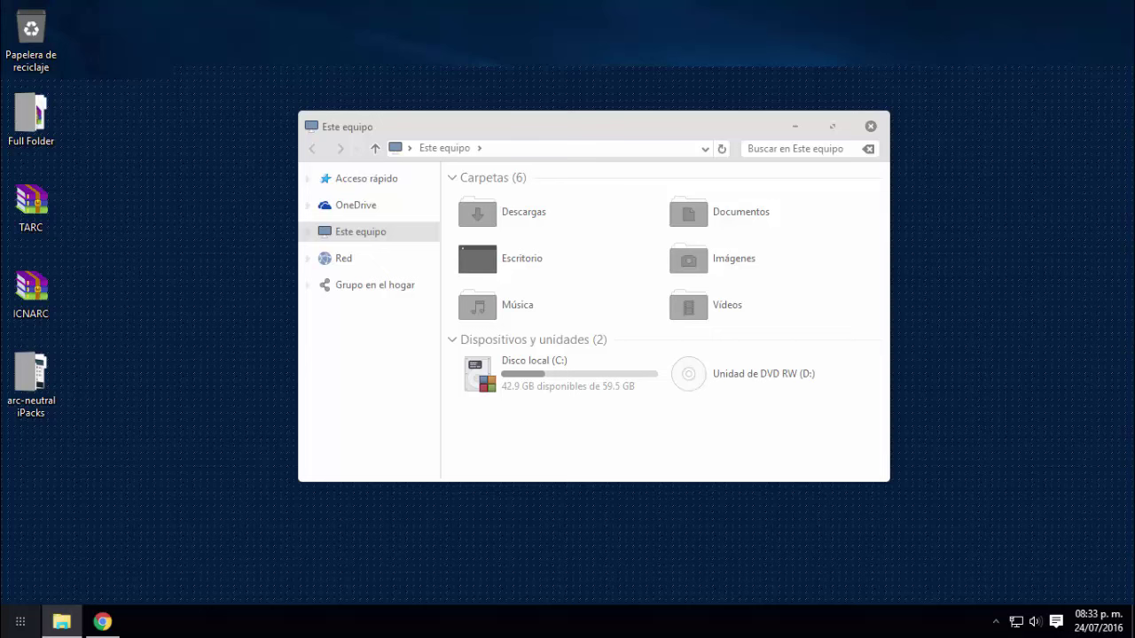
Open Panel de control to examine its category icons, and close it together with the Este equipo window
{"action": "key", "text": "super"}
{"action": "type", "text": "panel"}
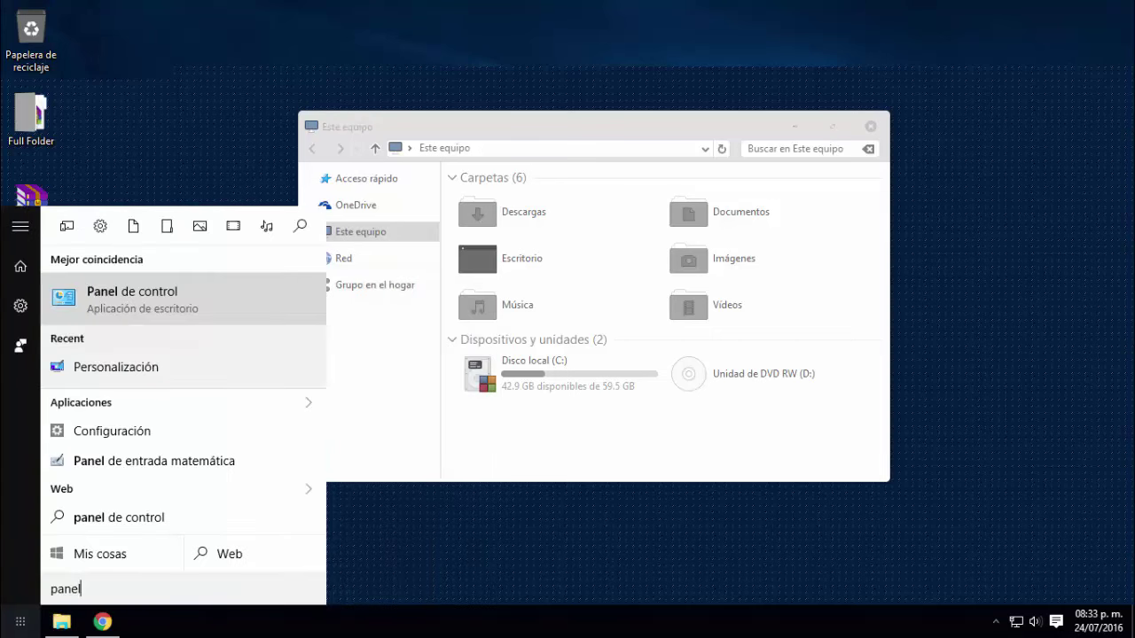
{"action": "key", "text": "Return"}
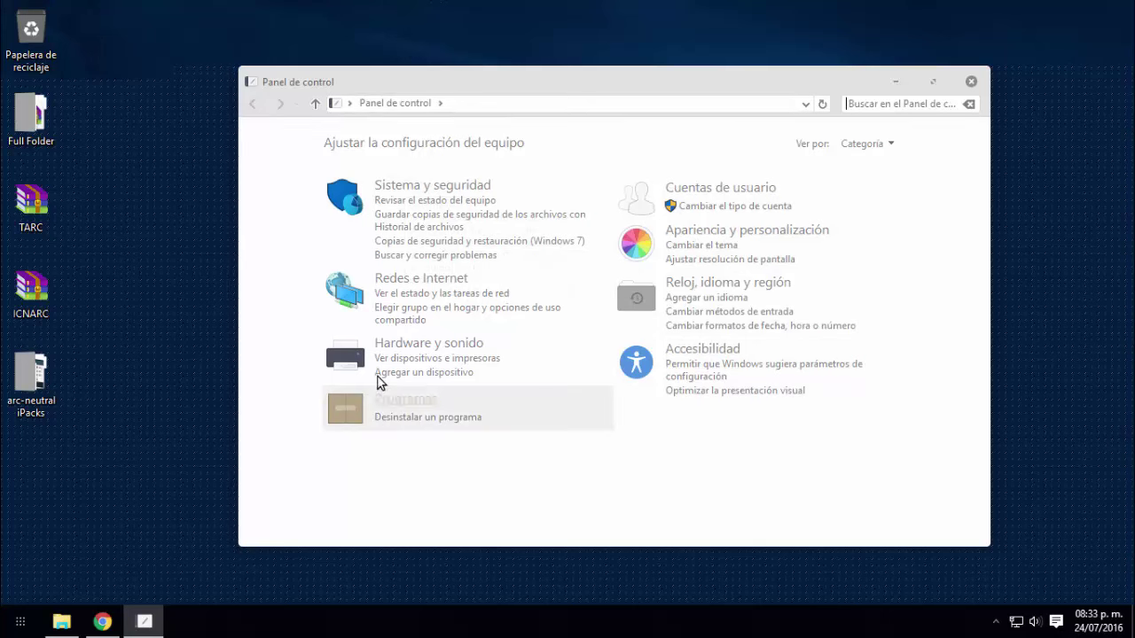
{"action": "left_click", "coordinate": [971, 81]}
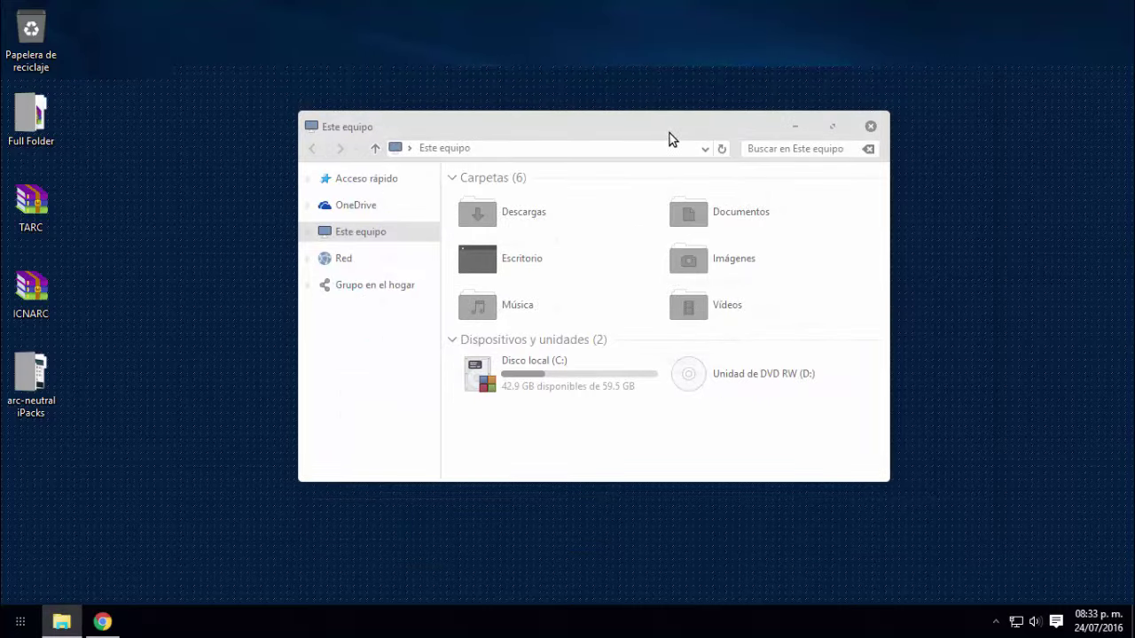
{"action": "mouse_move", "coordinate": [671, 137]}
{"action": "left_mouse_down"}
{"action": "mouse_move", "coordinate": [640, 129]}
{"action": "mouse_move", "coordinate": [659, 129]}
{"action": "left_mouse_up"}
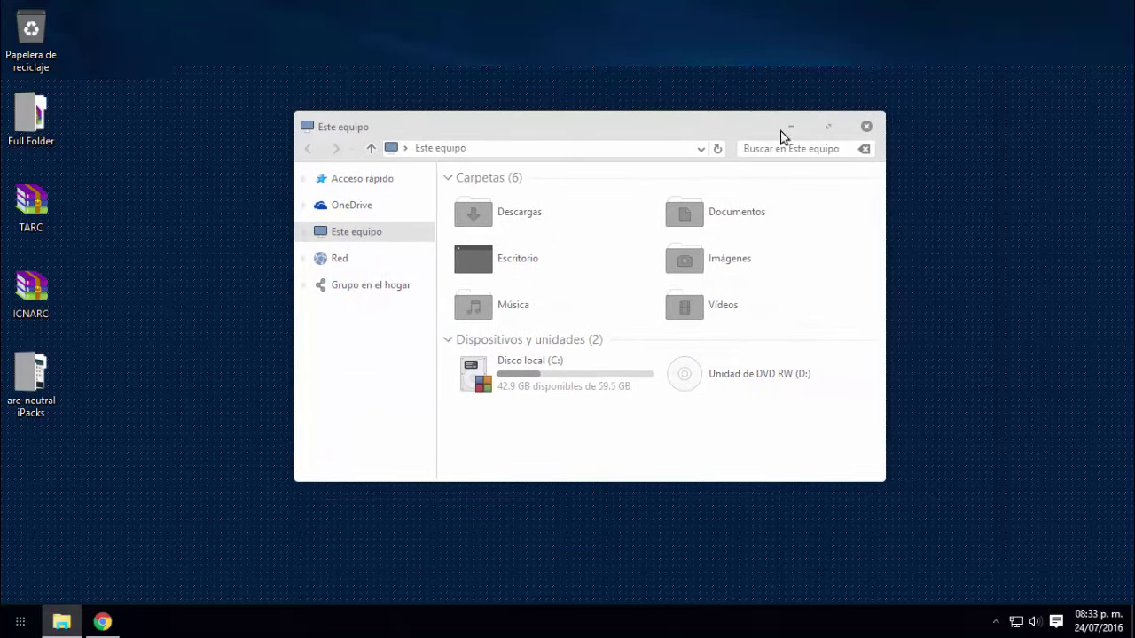
{"action": "left_click", "coordinate": [867, 127]}
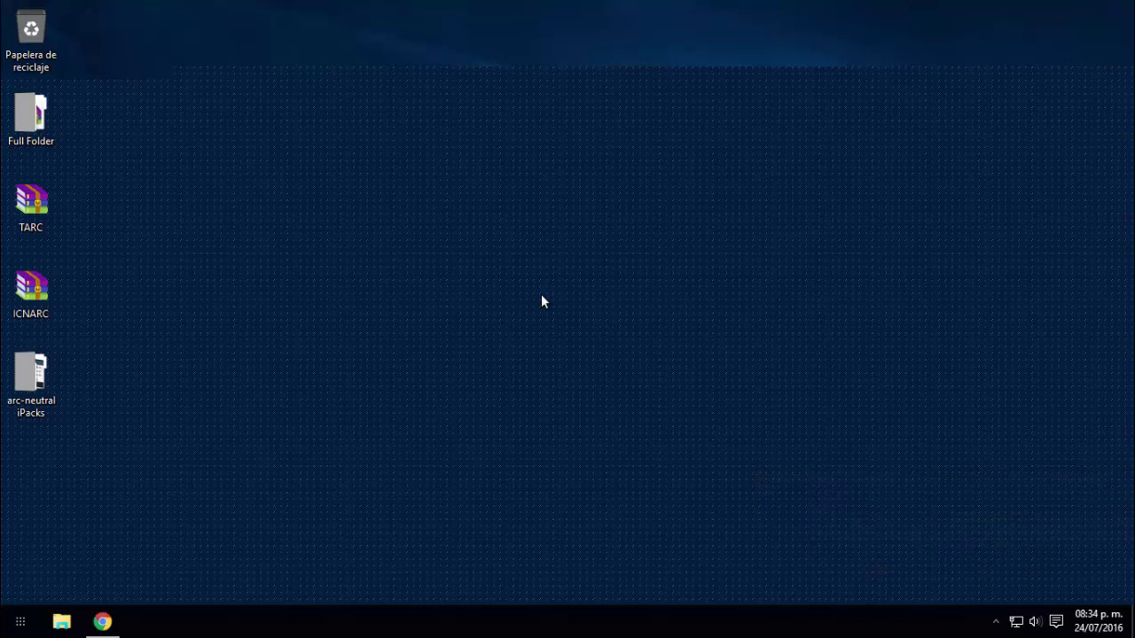
Open the list of installed programs in Panel de control and start uninstalling arc-neutral, confirming the removal
{"action": "key", "text": "super"}
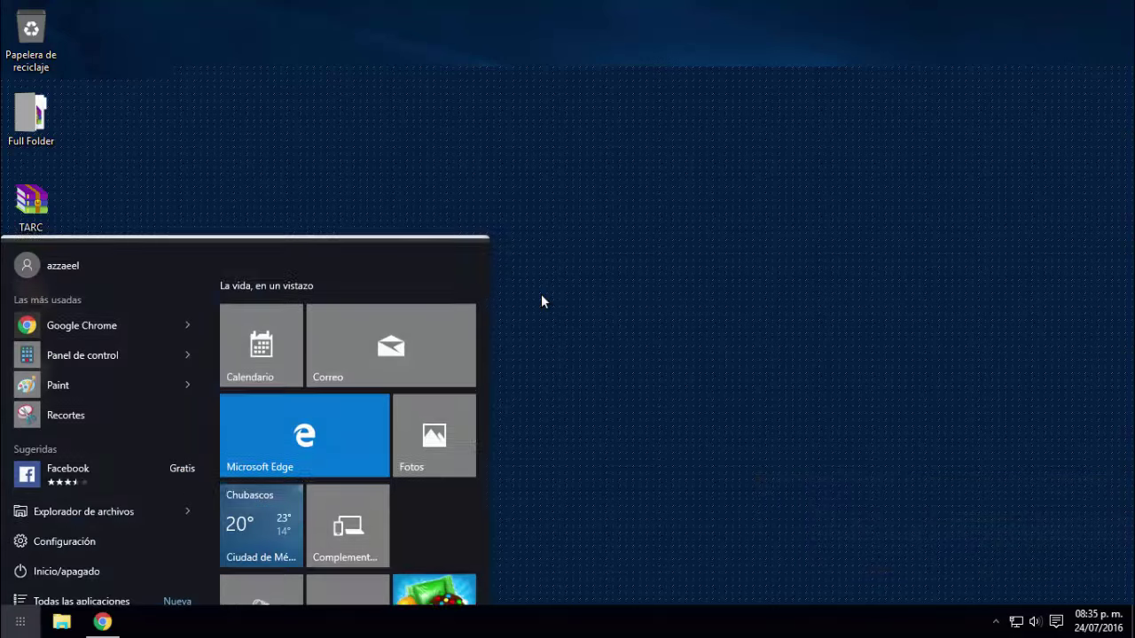
{"action": "type", "text": "pane"}
{"action": "key", "text": "Return"}
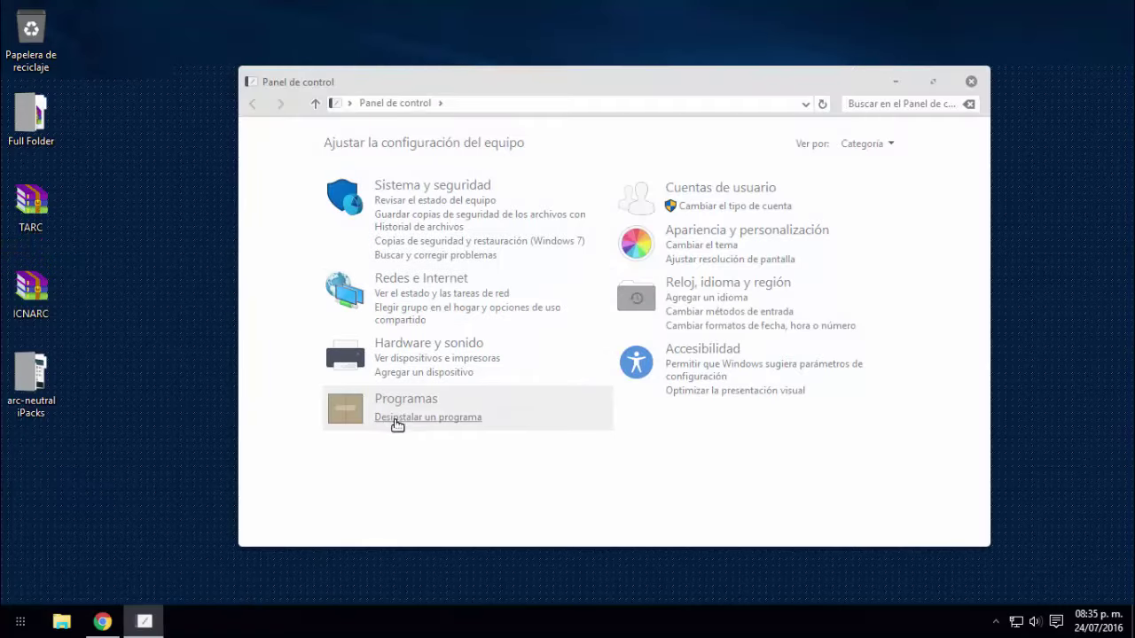
{"action": "left_click", "coordinate": [449, 417]}
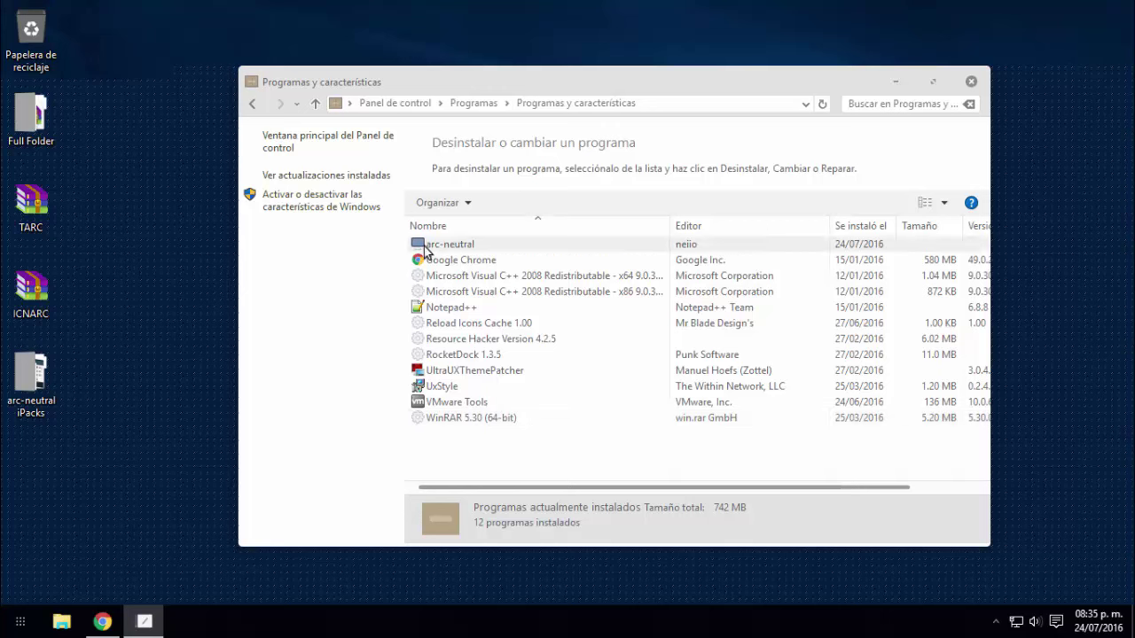
{"action": "double_click", "coordinate": [488, 252]}
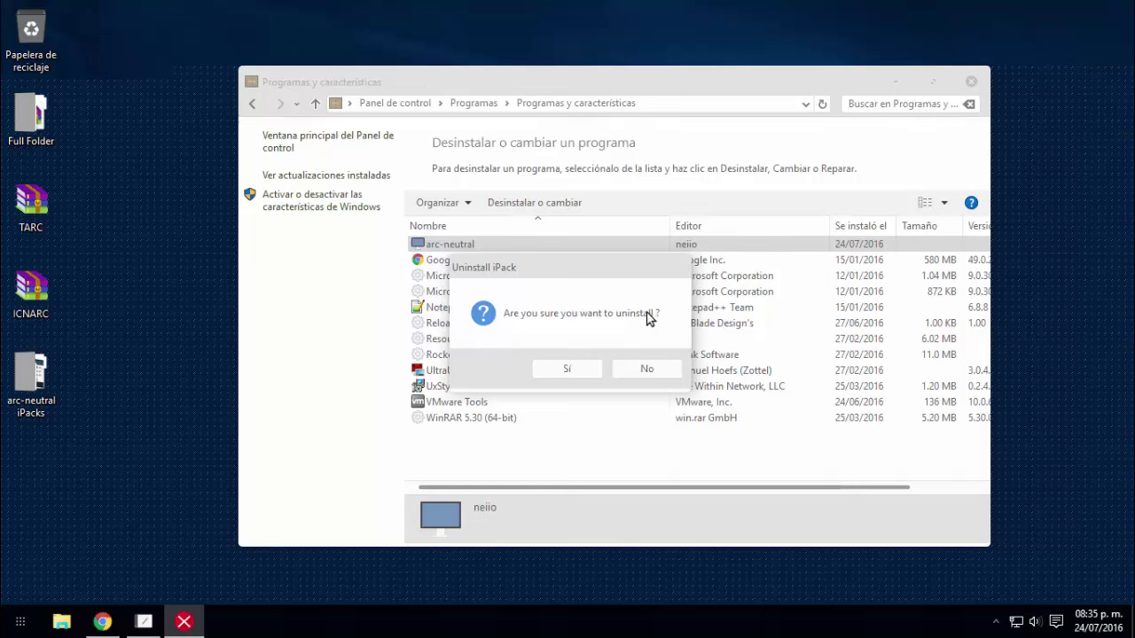
{"action": "left_click", "coordinate": [562, 371]}
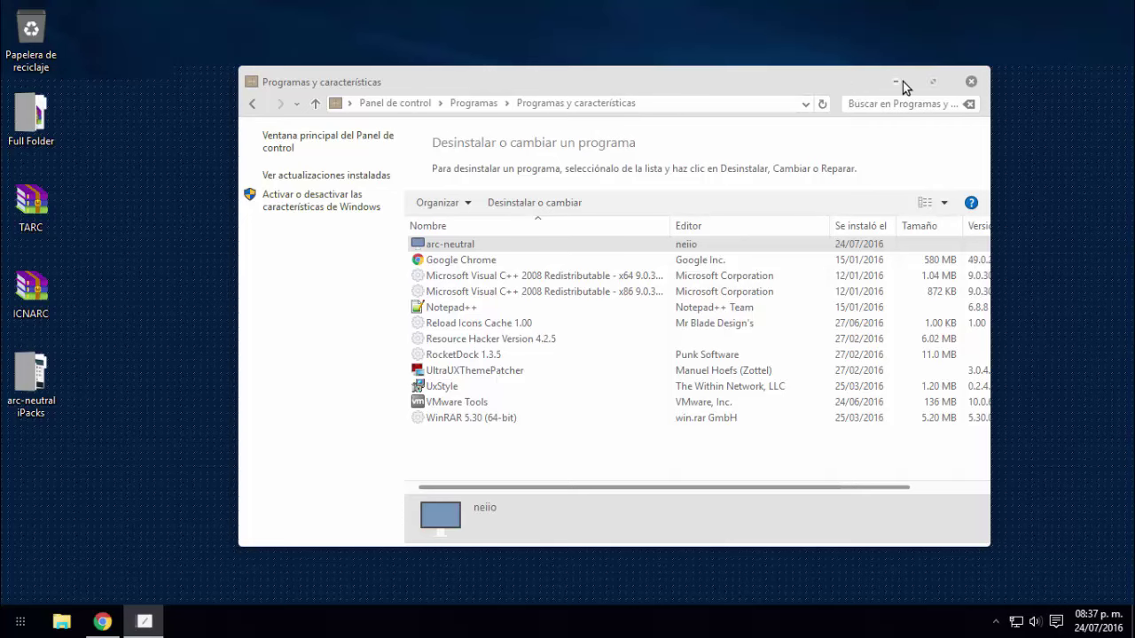
Uninstall the arc-neutral icon pack by restoring the backup made at the time of installation, and open File Explorer
{"action": "left_click", "coordinate": [903, 82]}
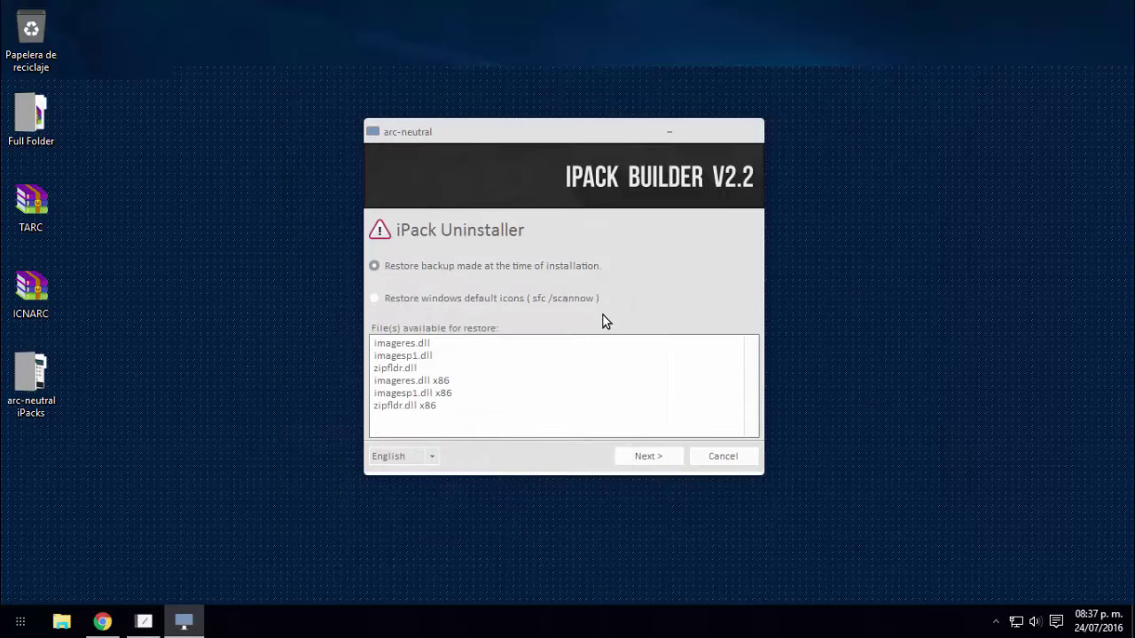
{"action": "left_click", "coordinate": [510, 279]}
{"action": "left_click", "coordinate": [645, 459]}
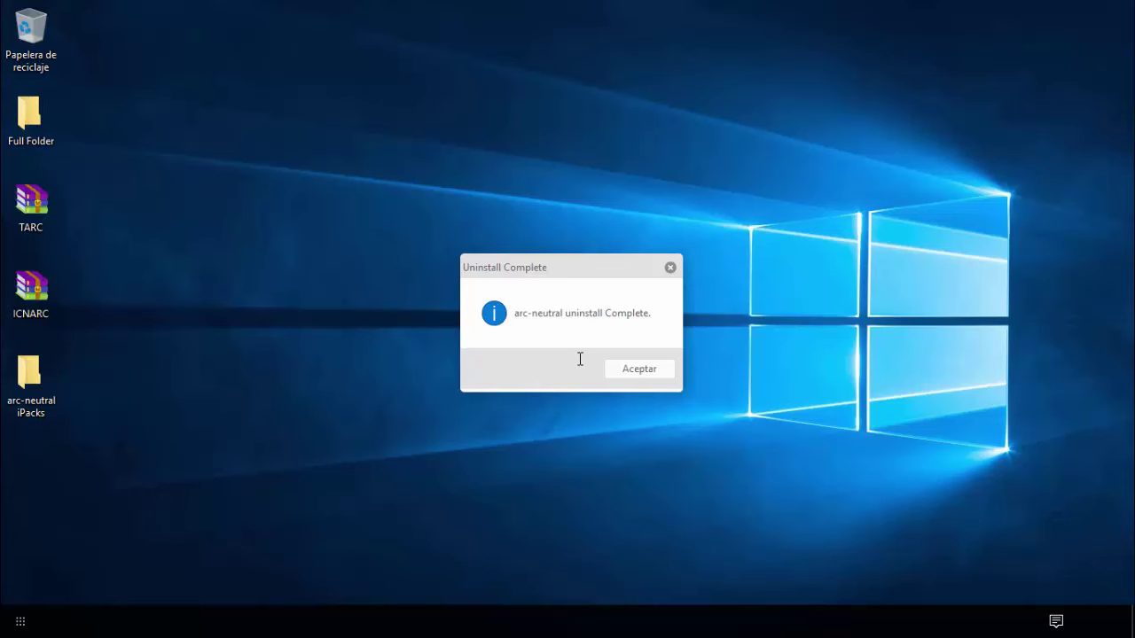
{"action": "left_click", "coordinate": [628, 369]}
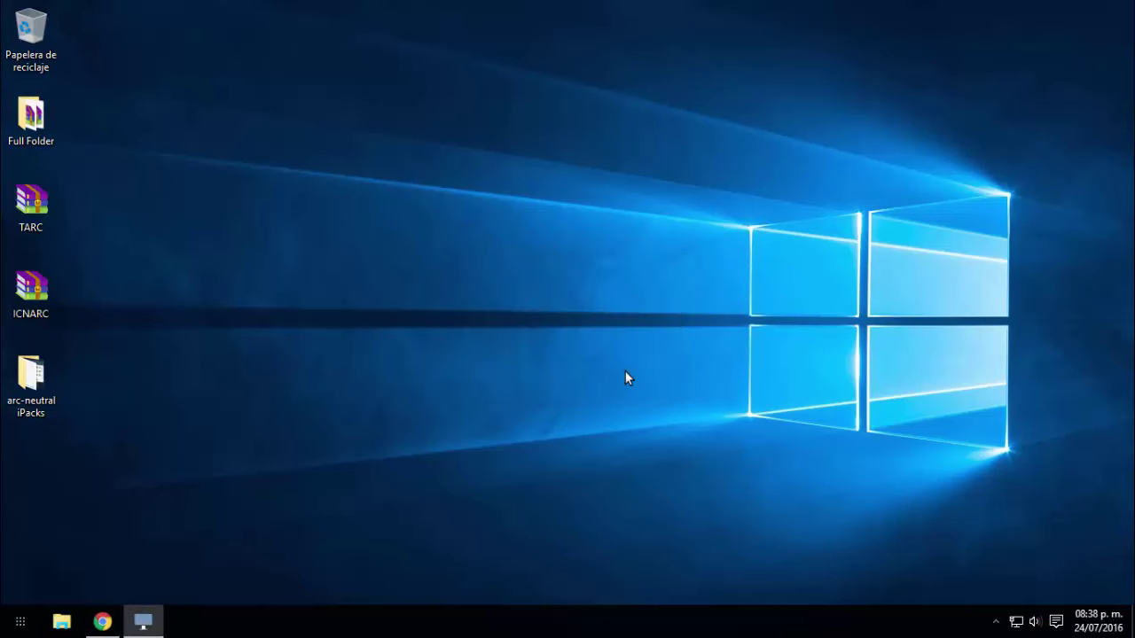
{"action": "left_click", "coordinate": [59, 620]}
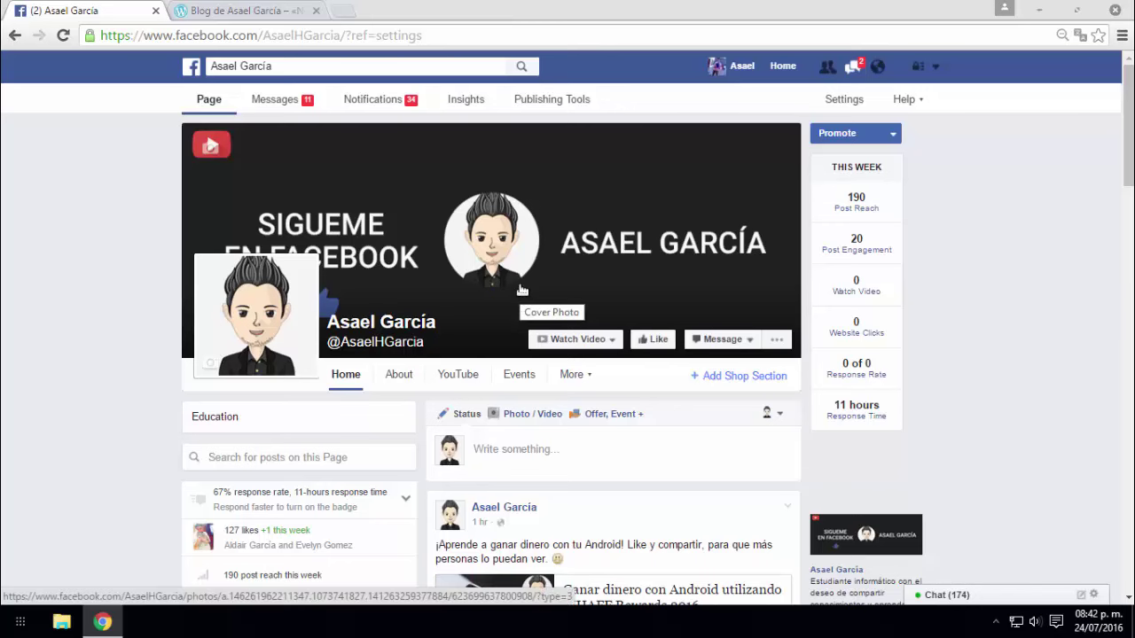
Look through the recent posts on the channel author's Facebook page
{"action": "scroll", "coordinate": [530, 293], "scroll_direction": "down", "scroll_amount": 2}
{"action": "scroll", "coordinate": [522, 289], "scroll_direction": "down", "scroll_amount": 3}
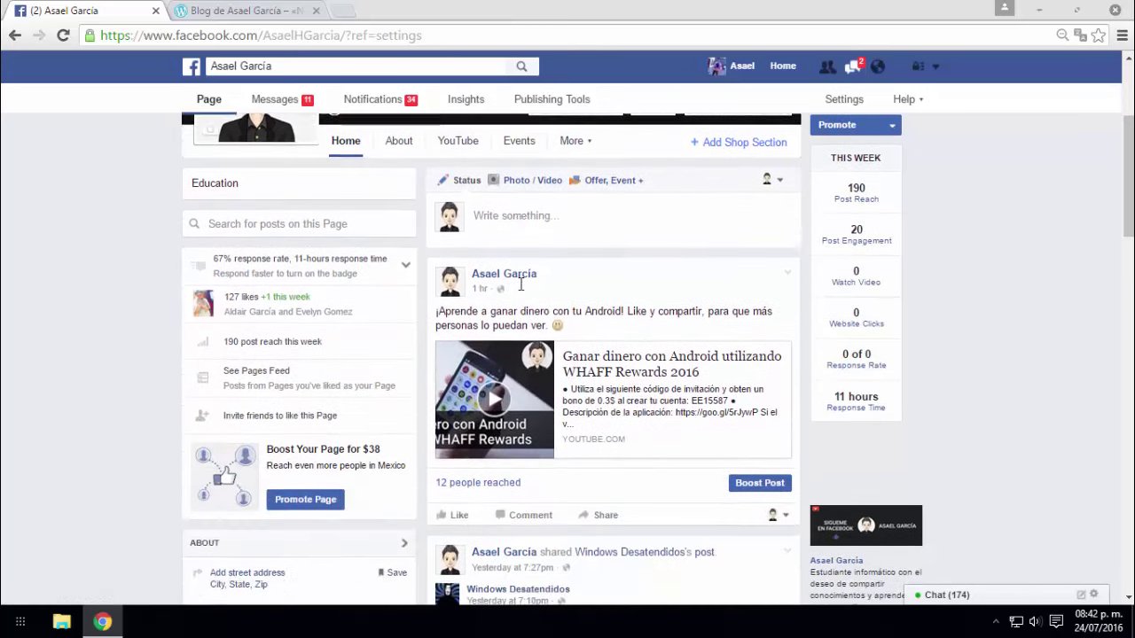
{"action": "scroll", "coordinate": [522, 290], "scroll_direction": "down", "scroll_amount": 2}
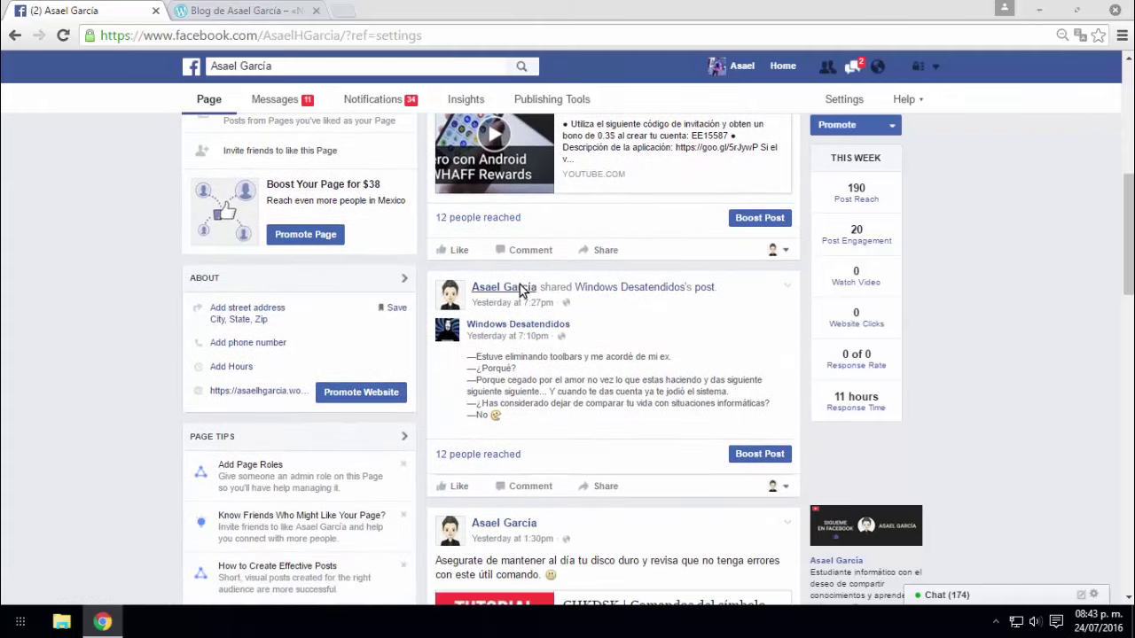
{"action": "scroll", "coordinate": [458, 329], "scroll_direction": "down", "scroll_amount": 4}
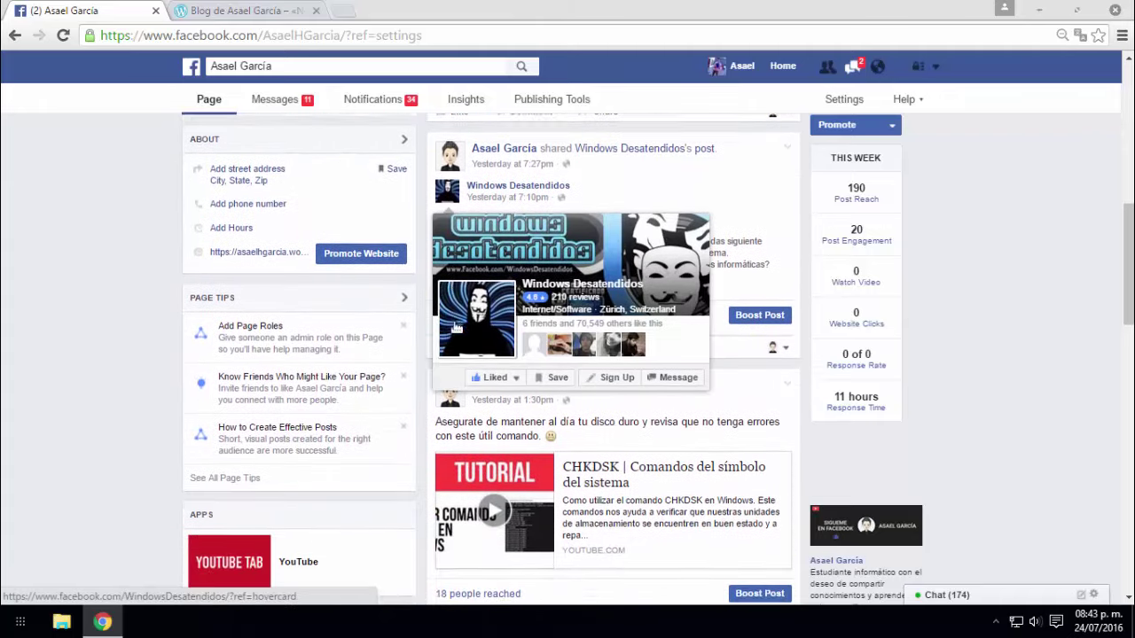